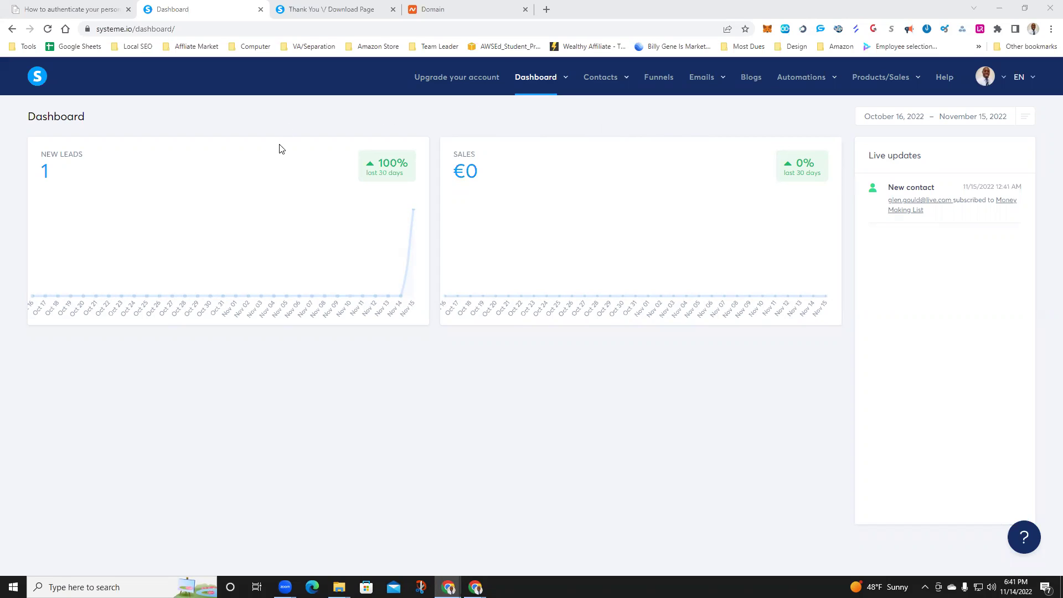
# Step: Go to the account Settings from the profile avatar menu
pyautogui.click(986, 79)
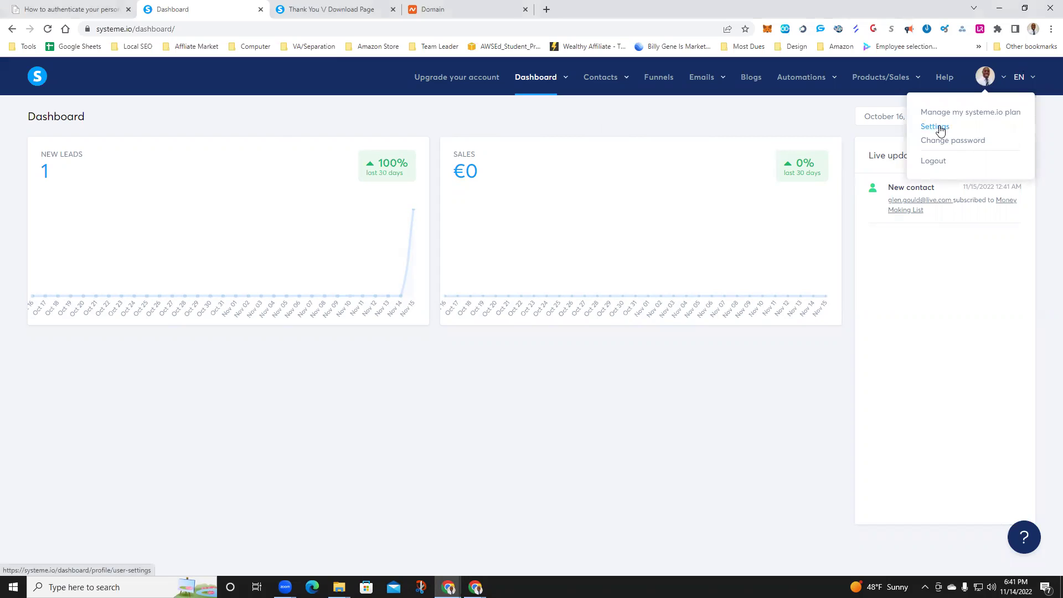
pyautogui.click(940, 131)
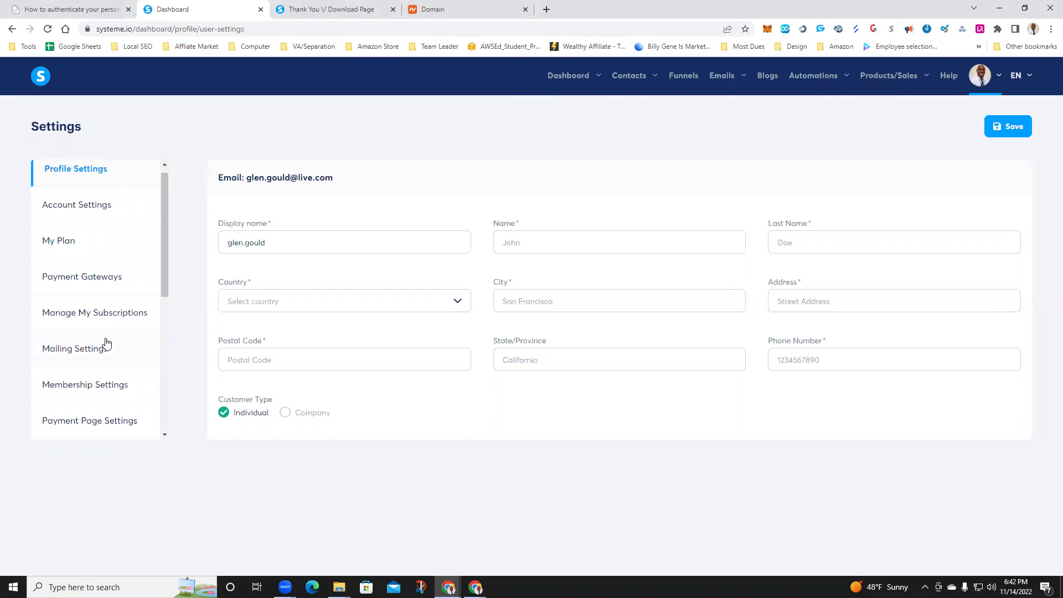
pyautogui.scroll(-2, 101, 346)
pyautogui.scroll(-1, 93, 367)
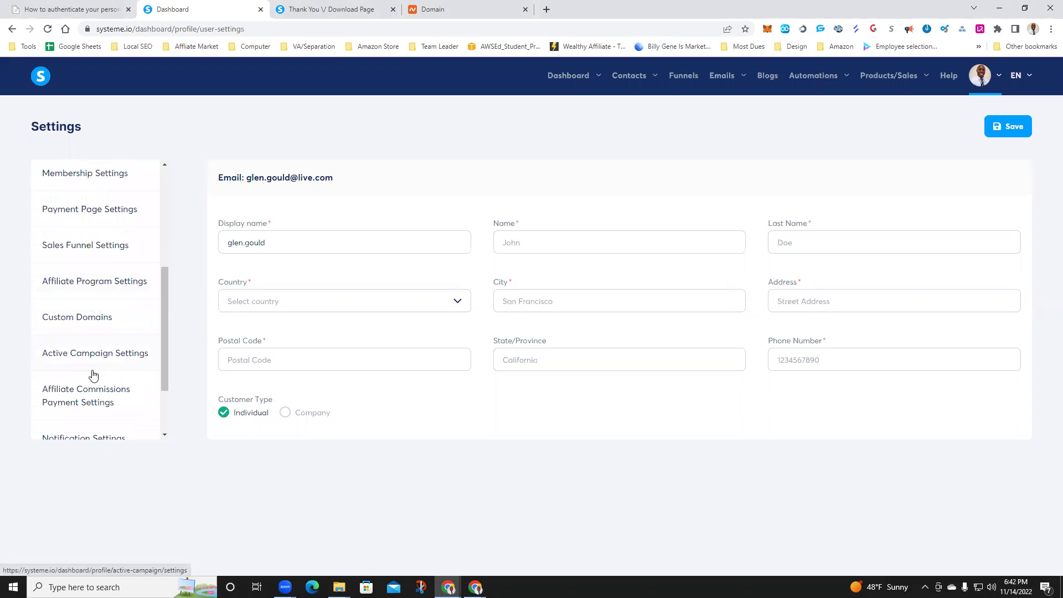
# Step: Show the Custom Domains page listing earn.systeme.io as ready to use
pyautogui.click(93, 322)
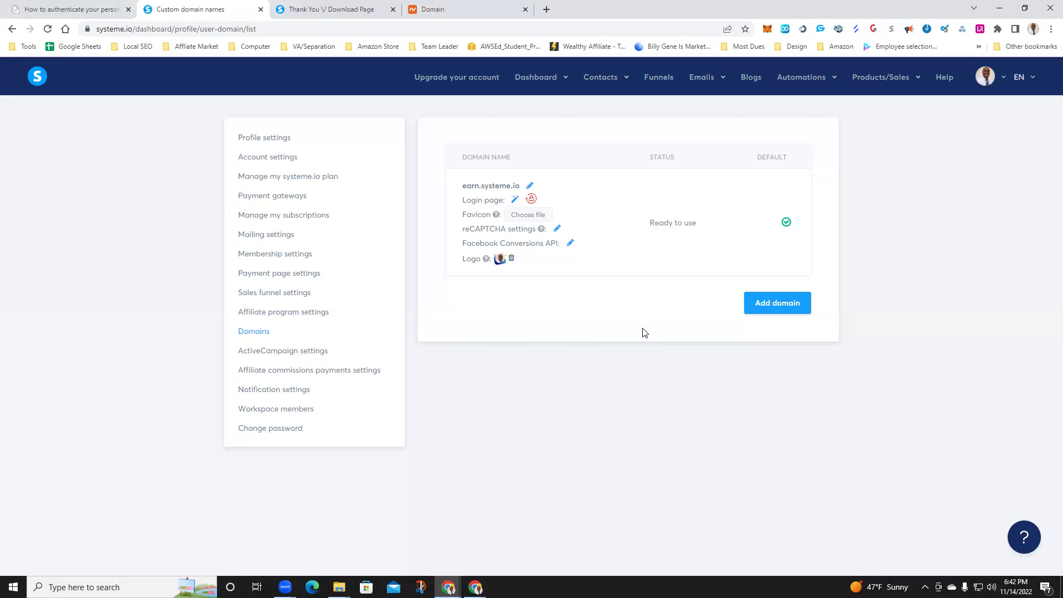
# Step: Start a new custom domain and copy 6paydays.com from the Namecheap domain details
pyautogui.click(774, 305)
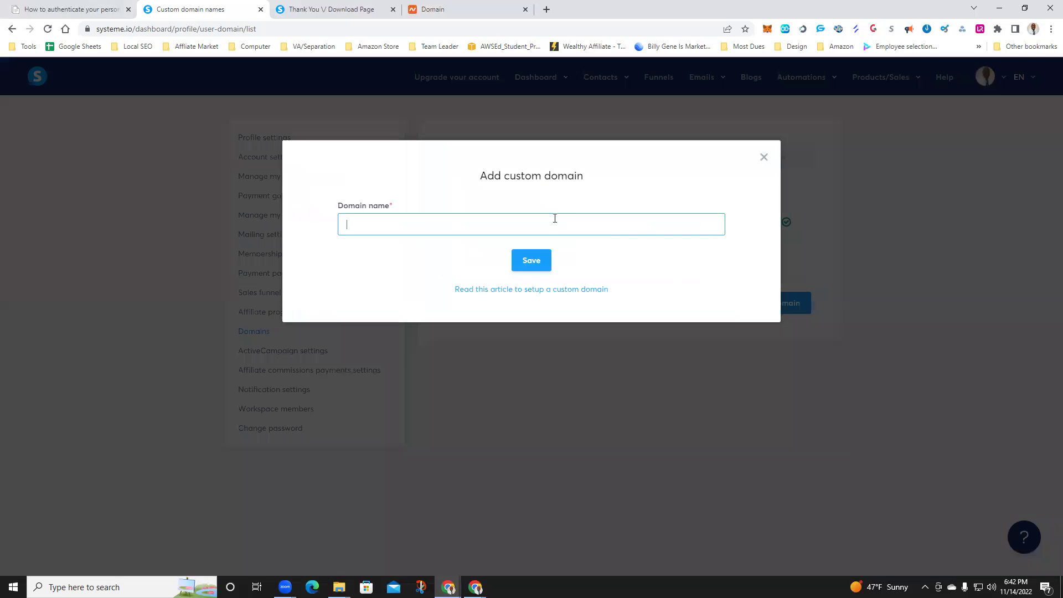
pyautogui.click(432, 9)
pyautogui.doubleClick(347, 196)
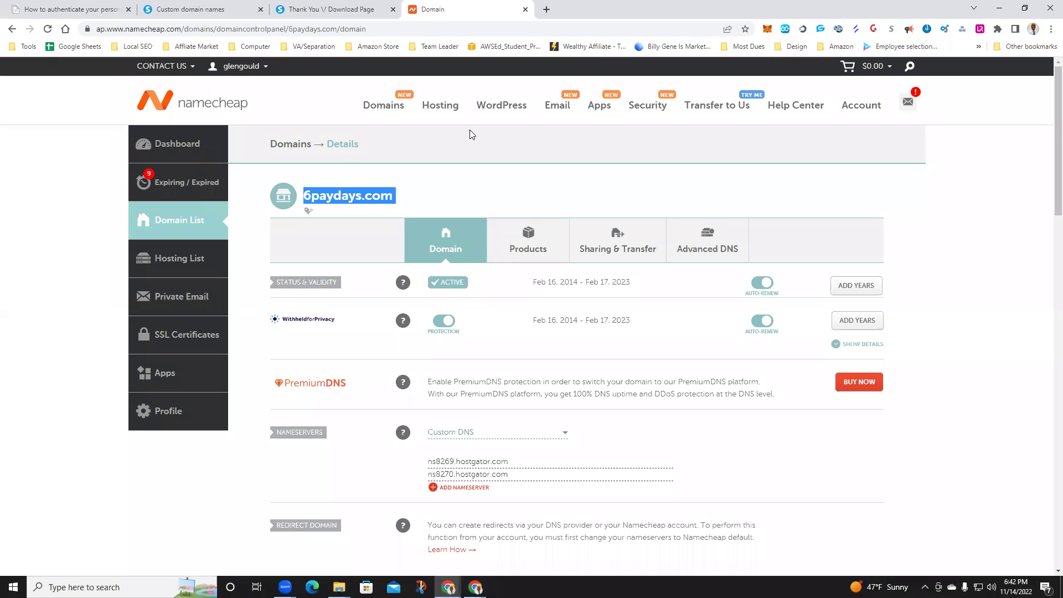
pyautogui.moveTo(415, 195); pyautogui.dragTo(315, 196)
pyautogui.rightClick(363, 195)
pyautogui.click(386, 205)
pyautogui.click(192, 9)
pyautogui.rightClick(406, 222)
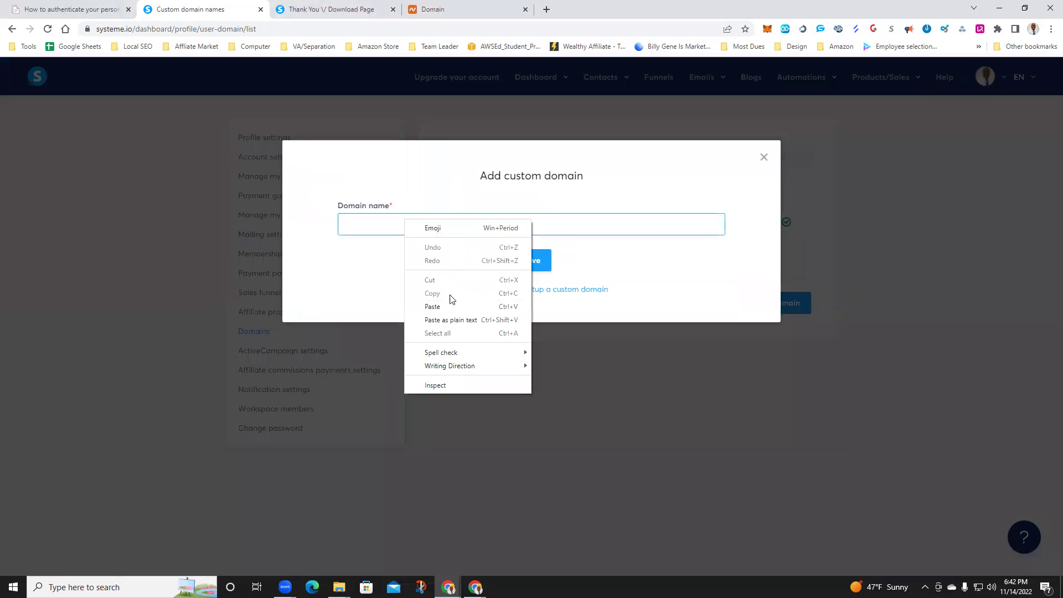
pyautogui.click(451, 304)
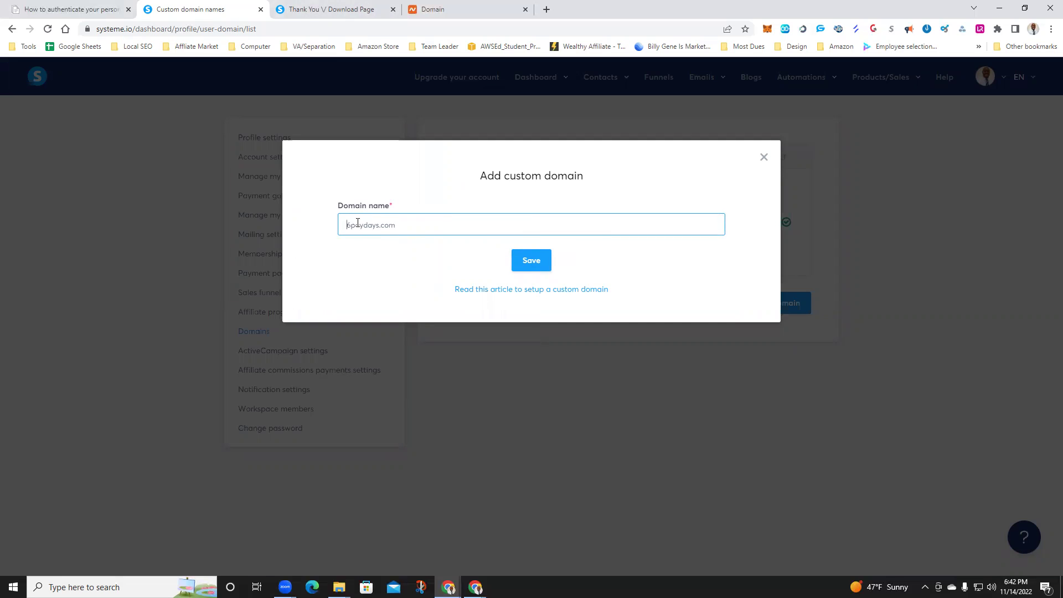
pyautogui.click(440, 259)
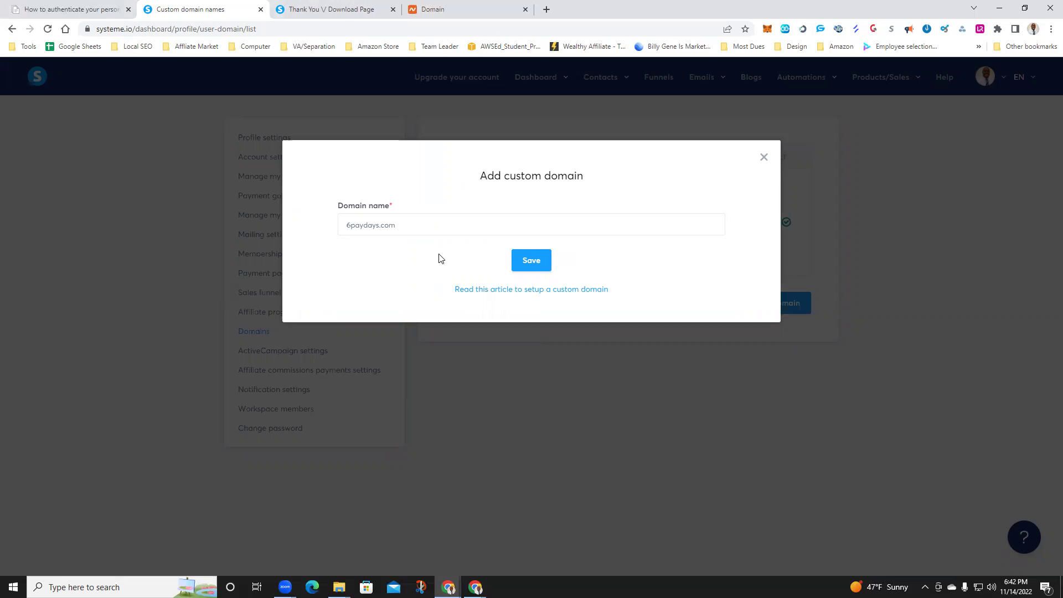
pyautogui.click(532, 259)
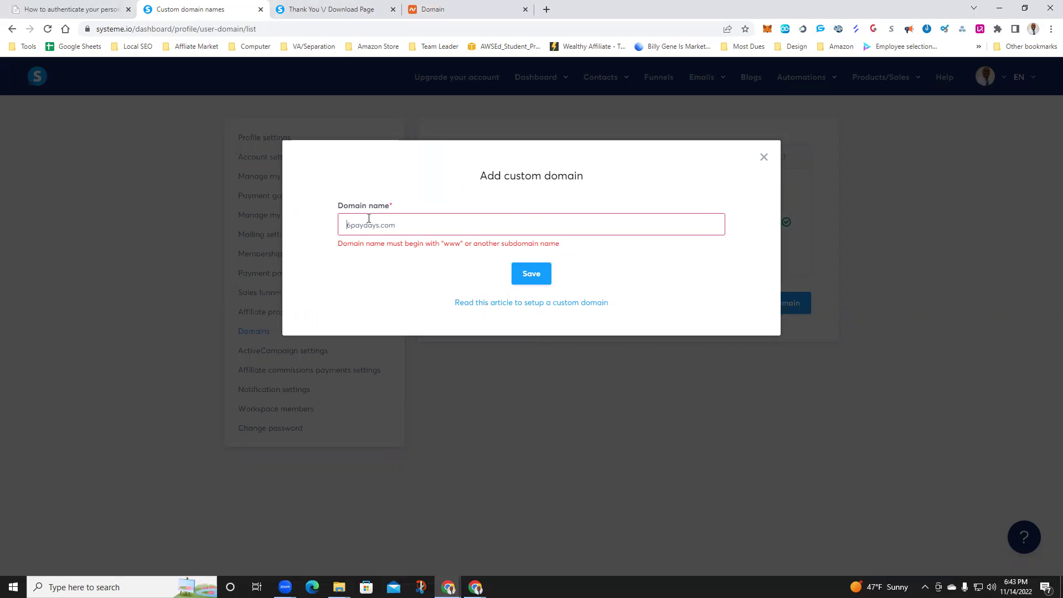
pyautogui.write('www.')
pyautogui.click(528, 276)
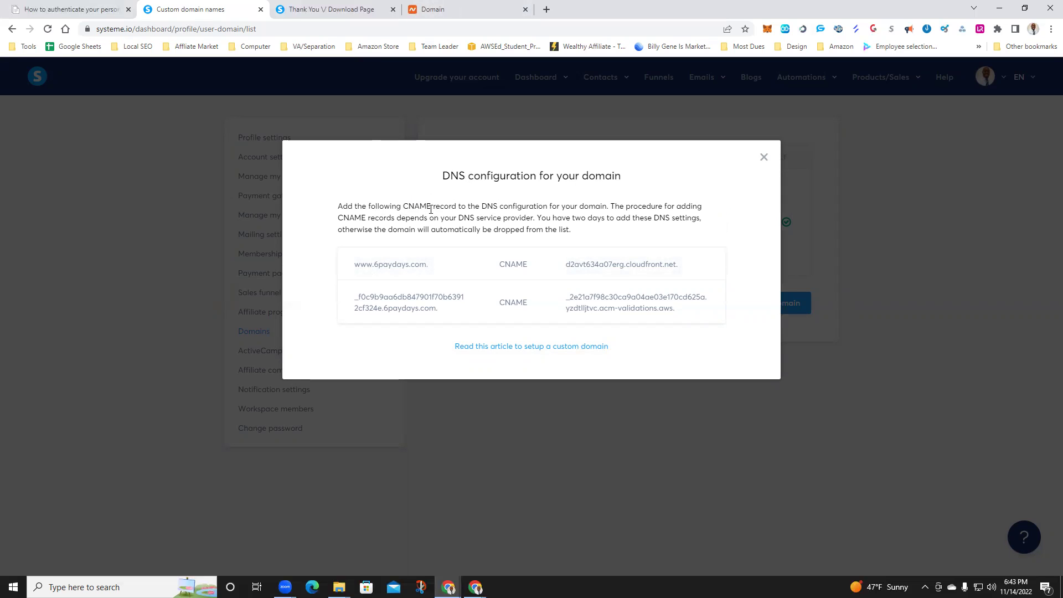
# Step: Set 6paydays.com's nameservers to Namecheap BasicDNS and save the change
pyautogui.click(445, 10)
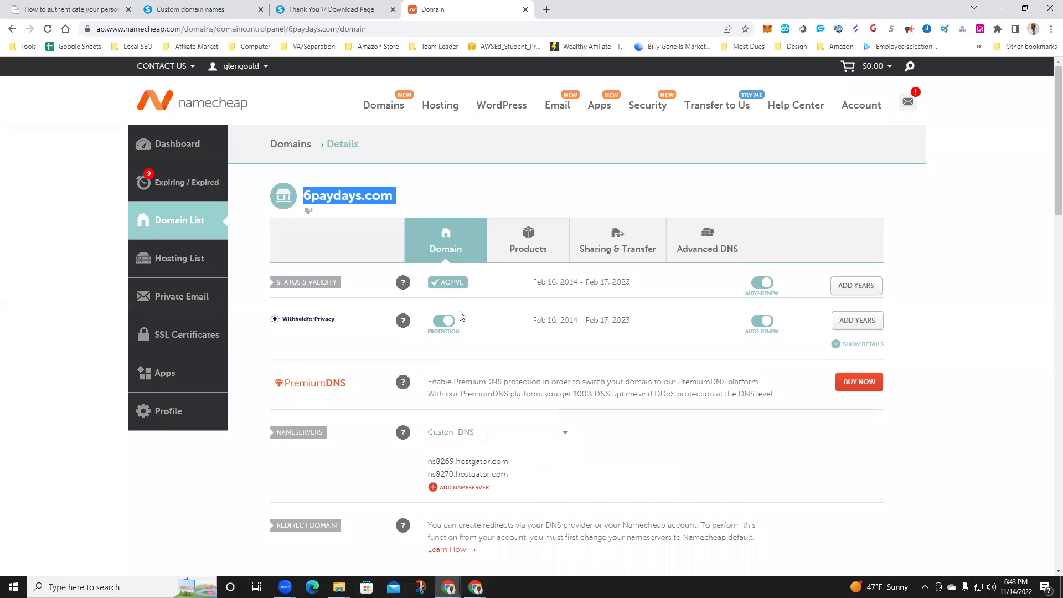
pyautogui.scroll(-3, 458, 316)
pyautogui.click(536, 212)
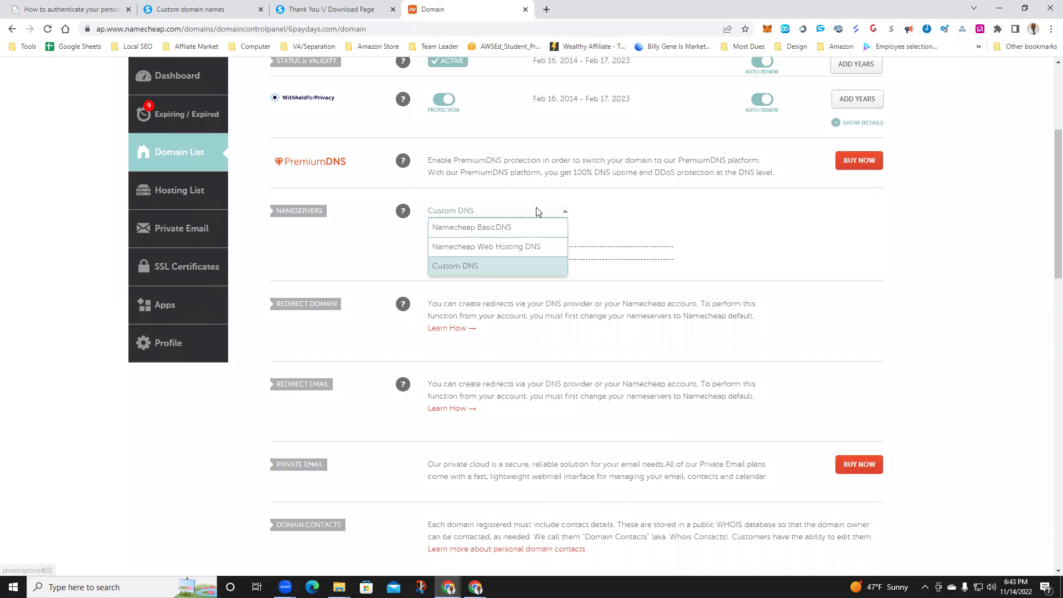
pyautogui.click(492, 234)
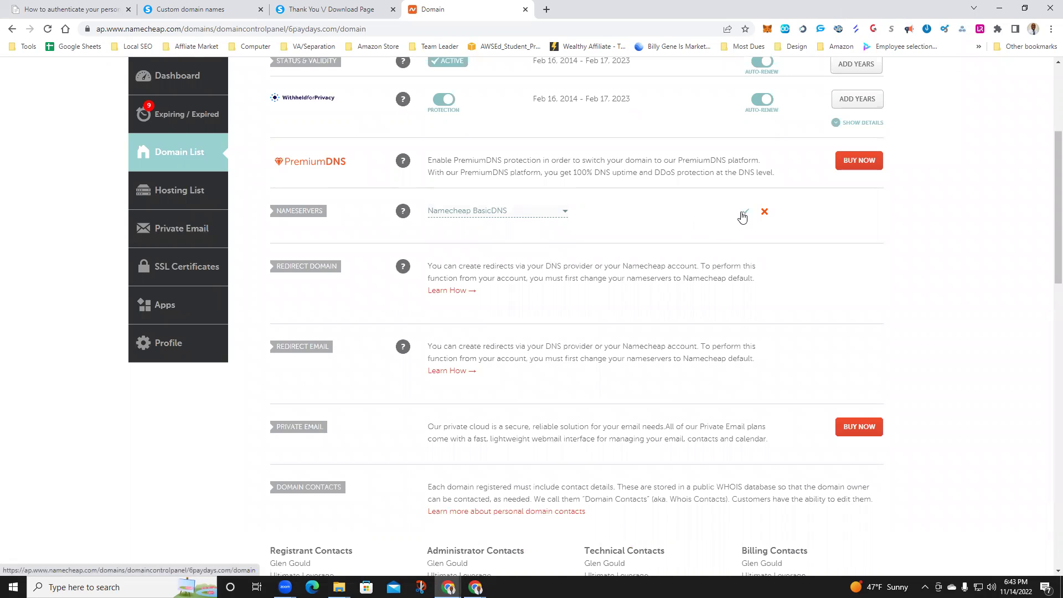
pyautogui.click(746, 212)
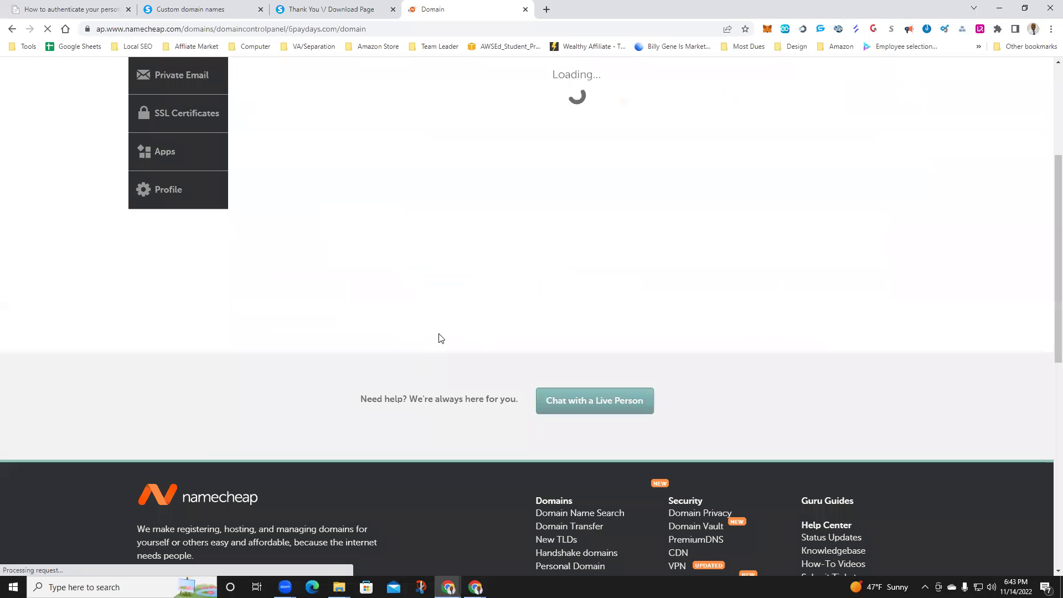
pyautogui.scroll(3, 479, 313)
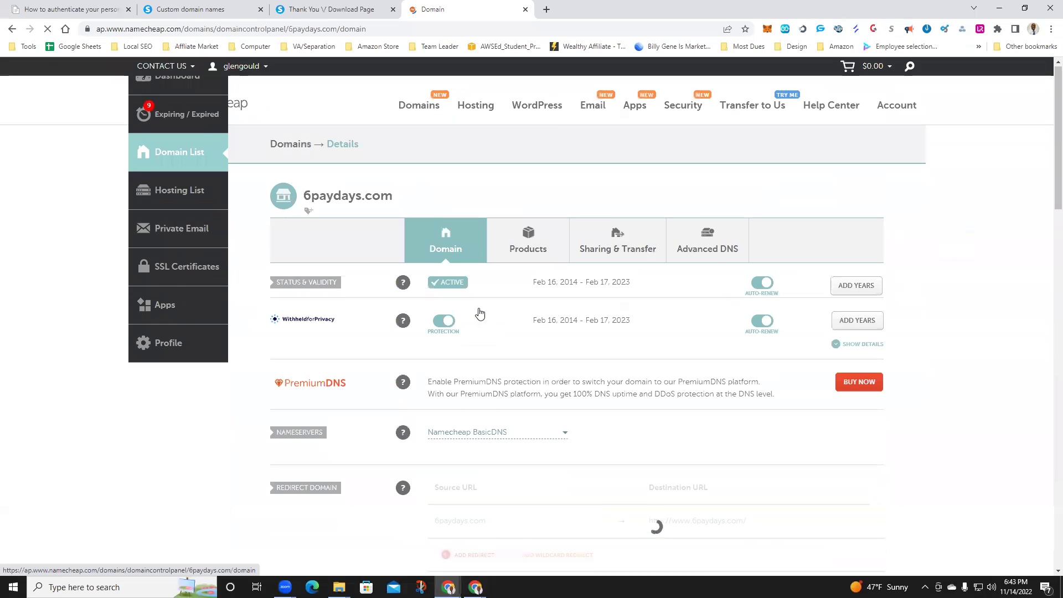
# Step: Go to Advanced DNS, copy the www host from systeme.io and start editing the www CNAME row
pyautogui.click(701, 253)
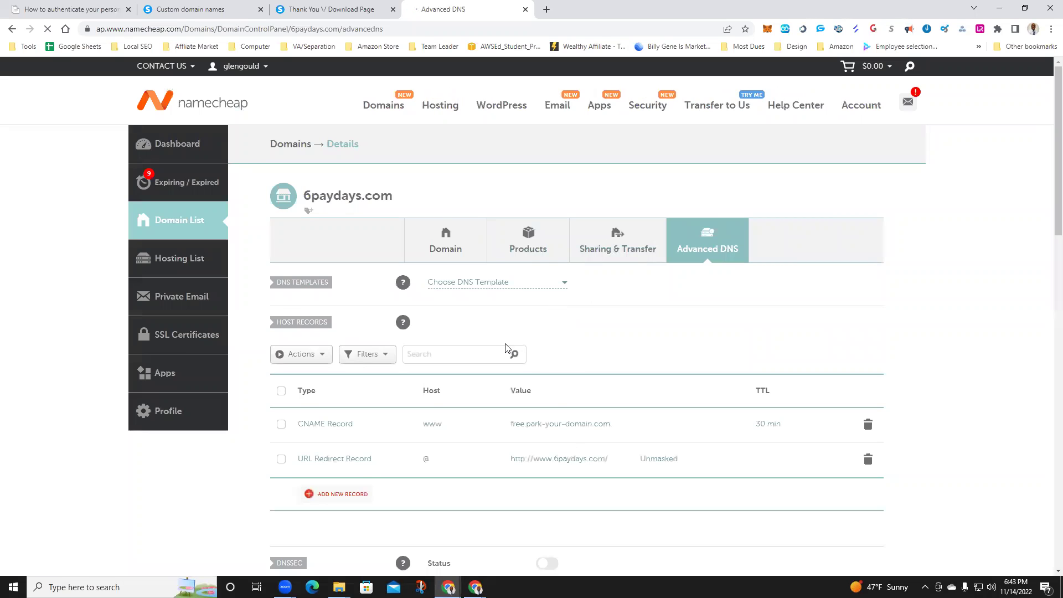
pyautogui.scroll(-2, 506, 349)
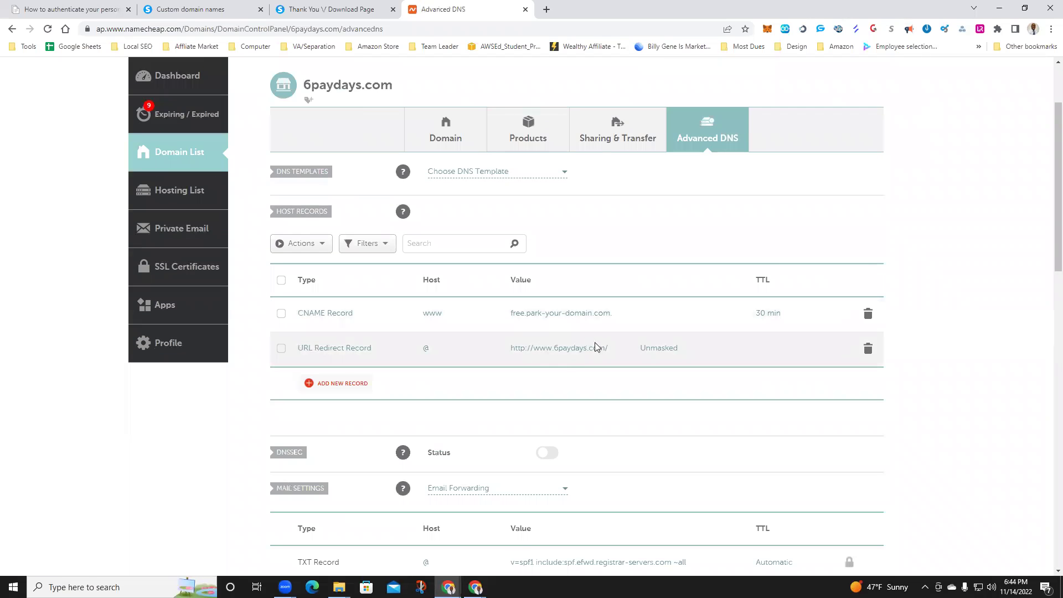
pyautogui.click(333, 9)
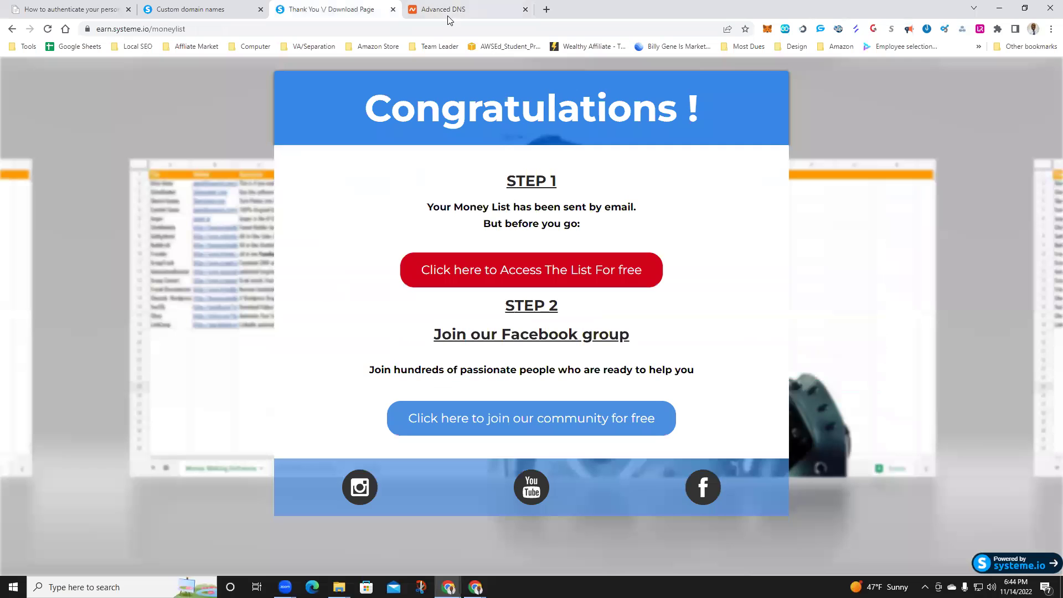
pyautogui.click(393, 10)
pyautogui.click(211, 10)
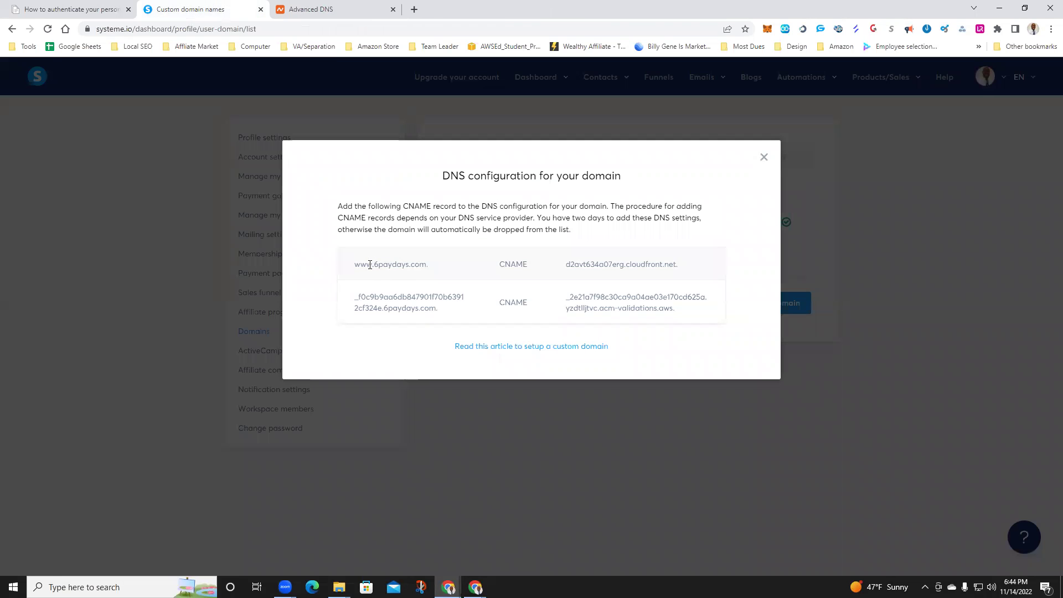
pyautogui.moveTo(371, 263); pyautogui.dragTo(356, 261)
pyautogui.rightClick(356, 264)
pyautogui.click(380, 270)
pyautogui.click(333, 10)
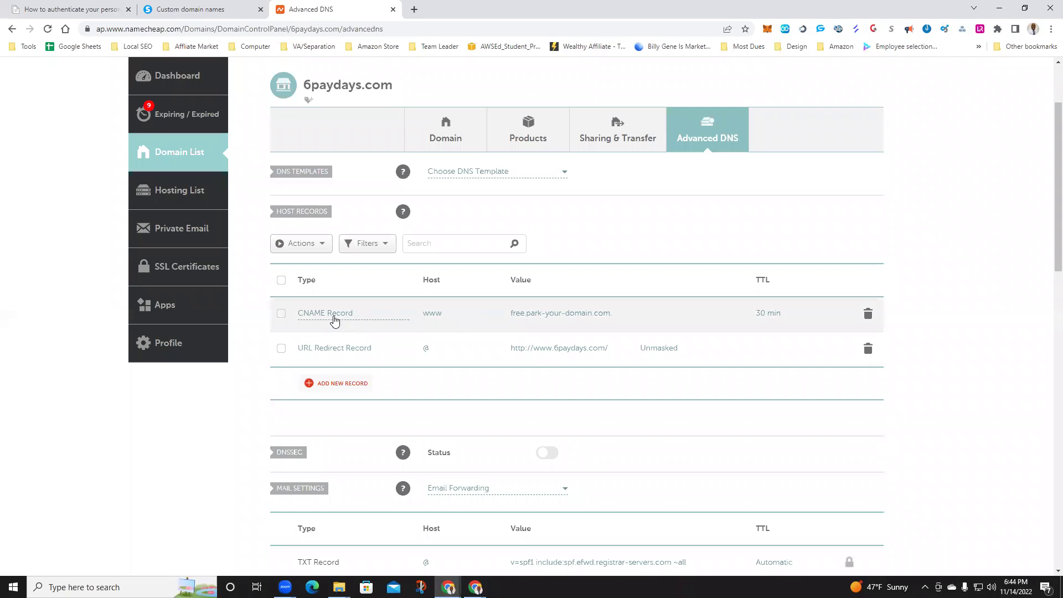
pyautogui.click(629, 315)
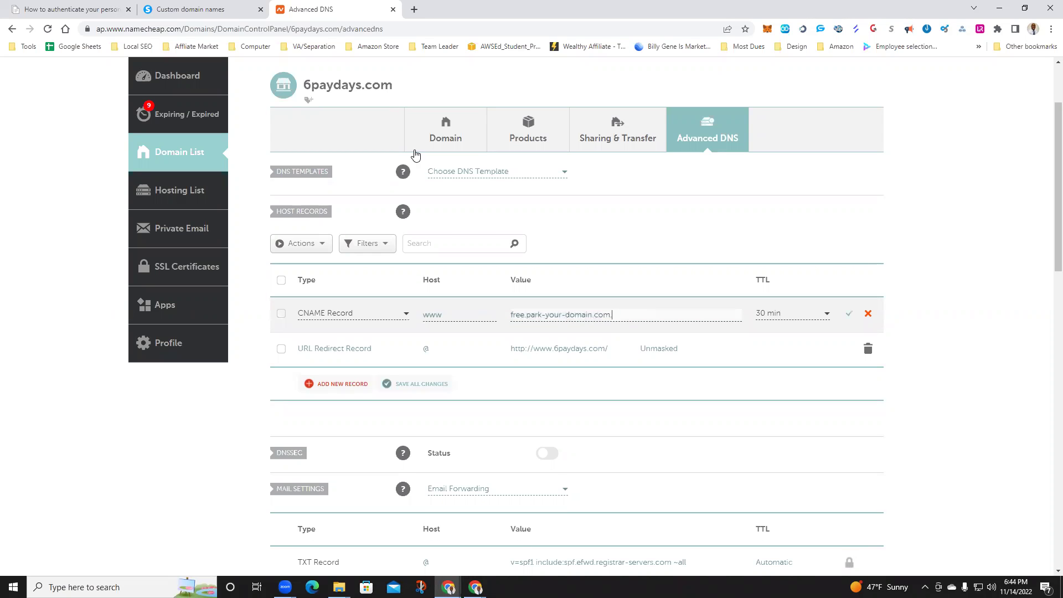
# Step: Replace the www record's value with d2avt634a07erg.cloudfront.net. copied from systeme.io
pyautogui.click(191, 9)
pyautogui.moveTo(677, 264); pyautogui.dragTo(567, 274)
pyautogui.rightClick(590, 264)
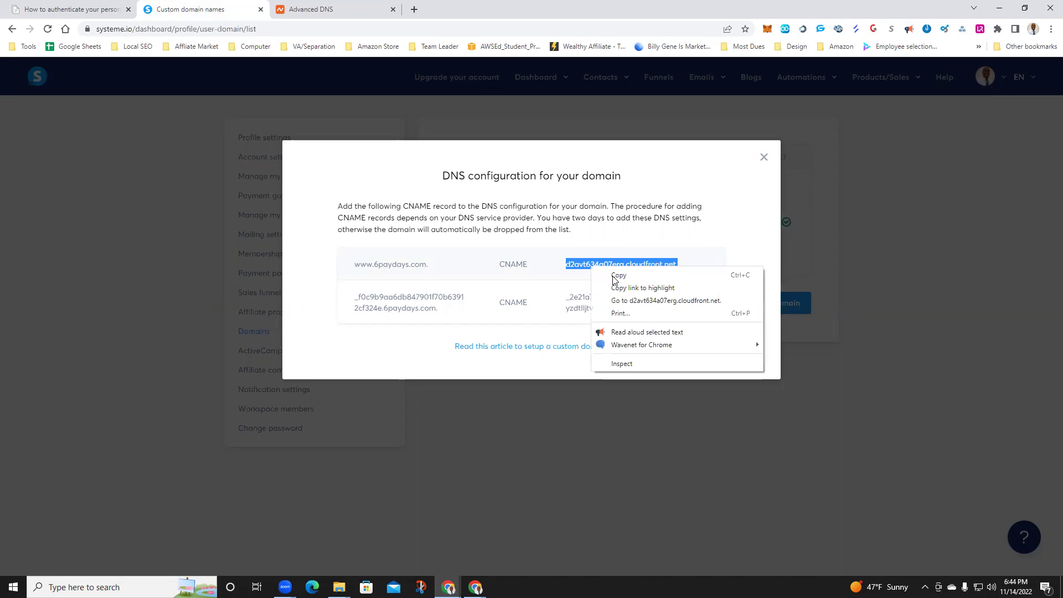
pyautogui.click(615, 277)
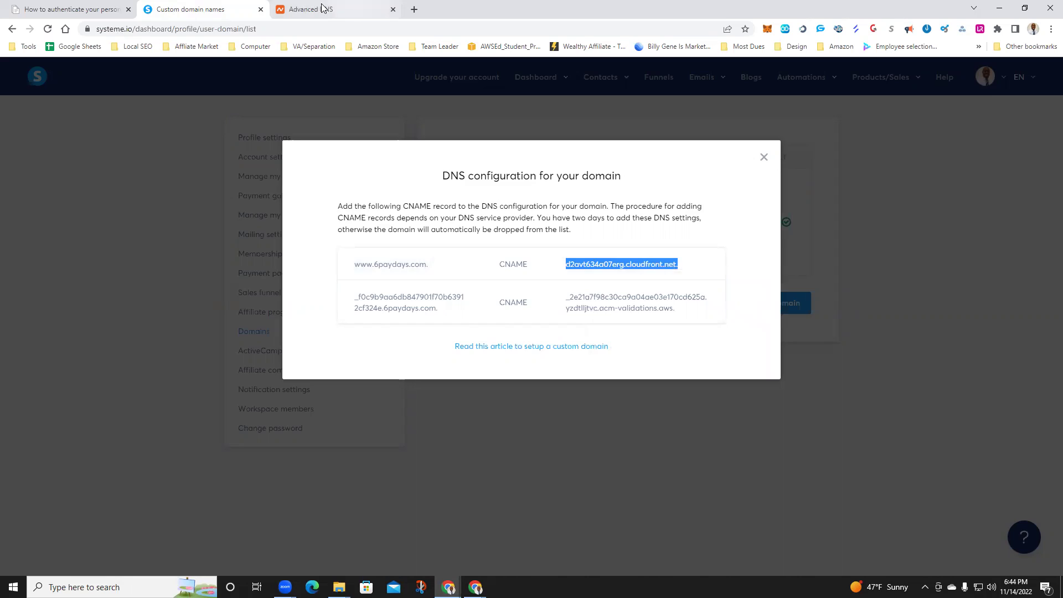
pyautogui.click(360, 9)
pyautogui.click(636, 314)
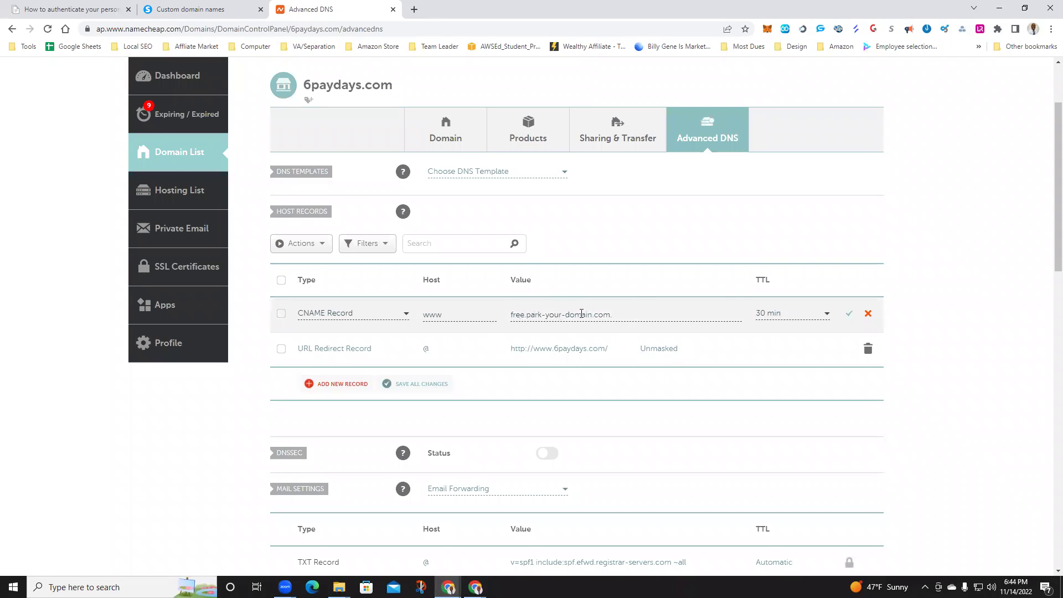
pyautogui.moveTo(626, 316); pyautogui.dragTo(496, 332)
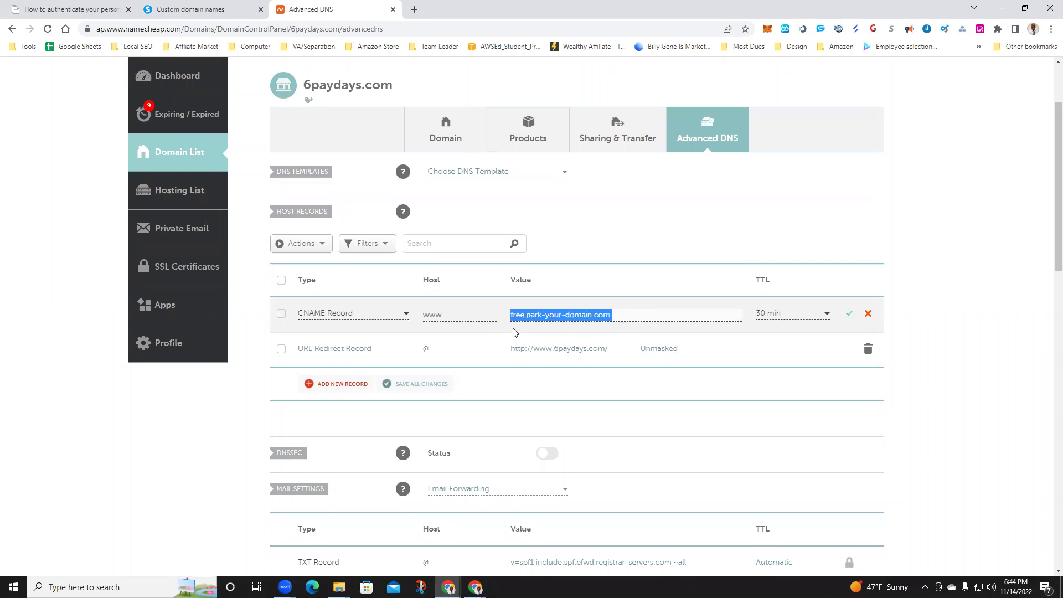
pyautogui.hotkey('ctrl', 'v')
# Step: Set the www CNAME record's TTL to Automatic and save it
pyautogui.click(827, 316)
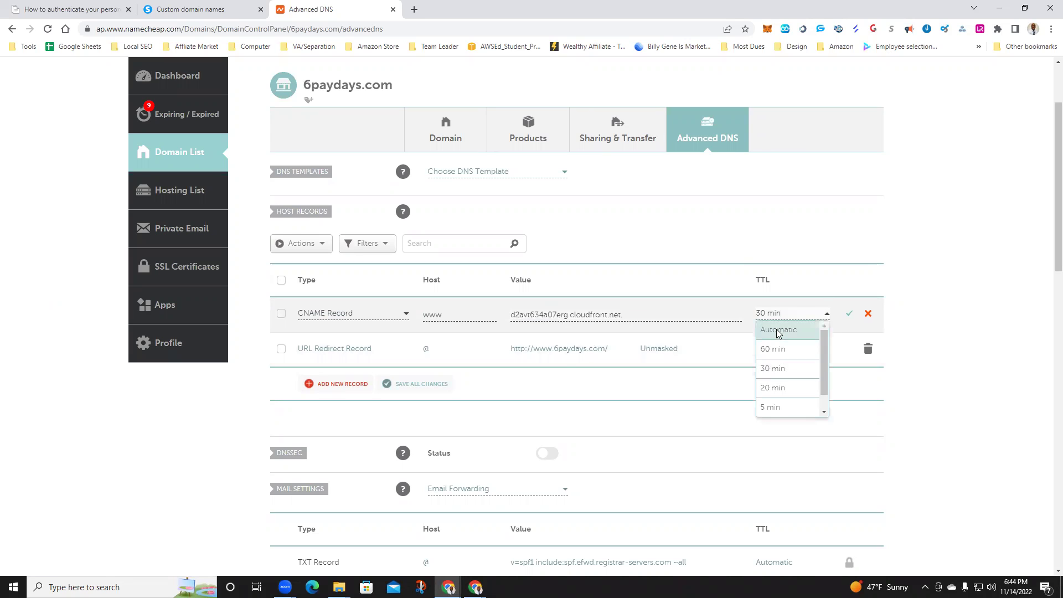
pyautogui.click(779, 330)
pyautogui.click(850, 316)
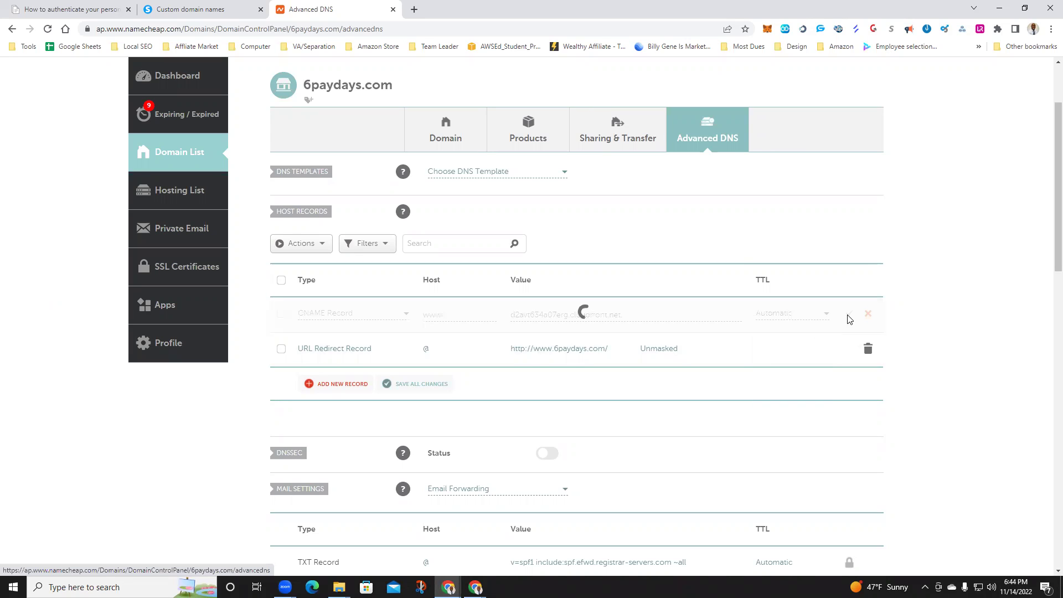
# Step: Turn the URL redirect row into a CNAME with the _f0c9b… validation host copied from systeme.io
pyautogui.click(191, 9)
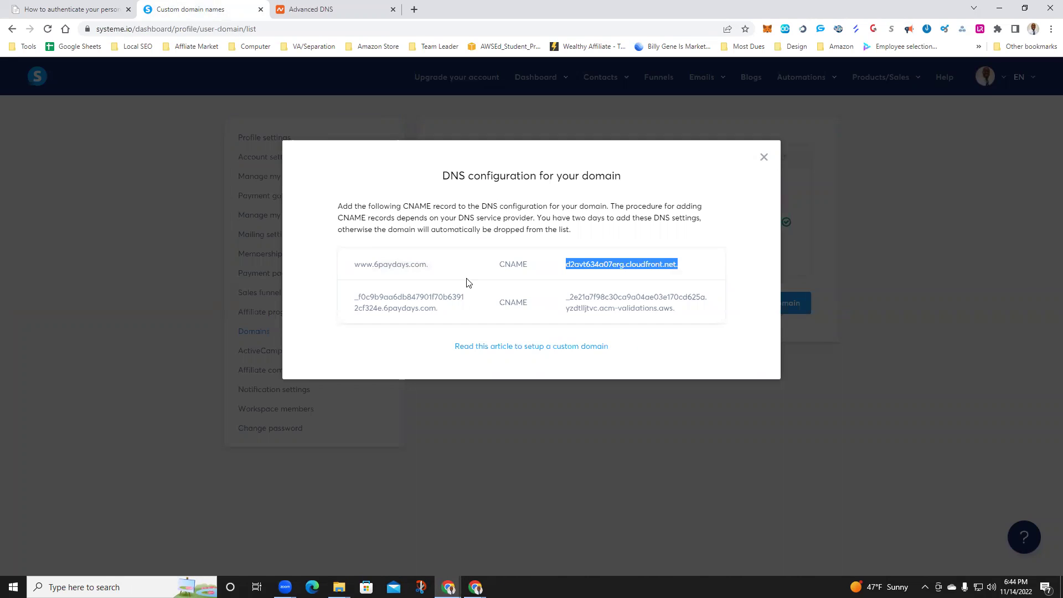
pyautogui.click(298, 11)
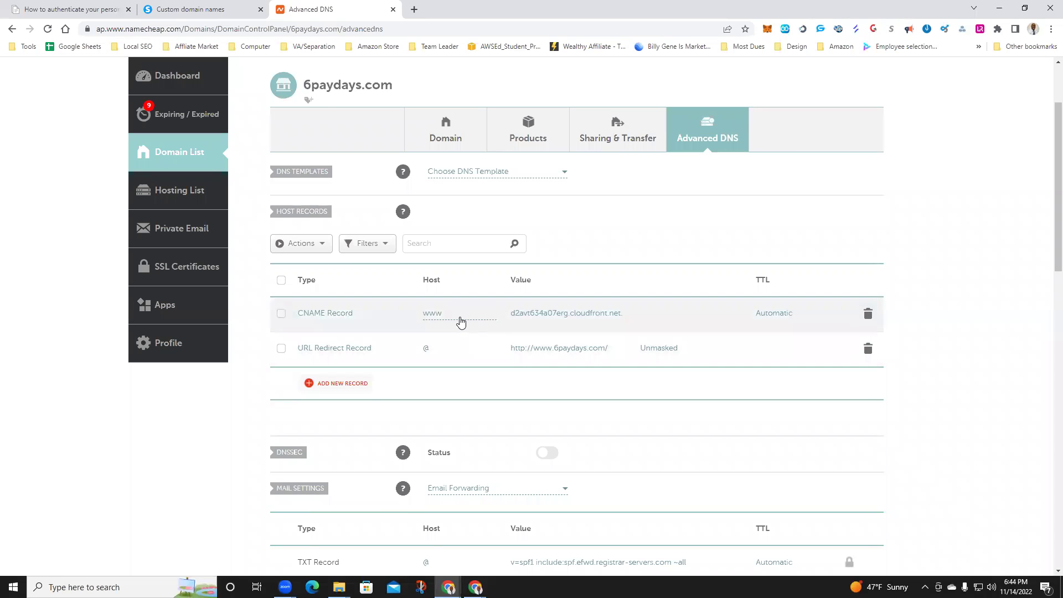
pyautogui.click(456, 320)
pyautogui.click(191, 9)
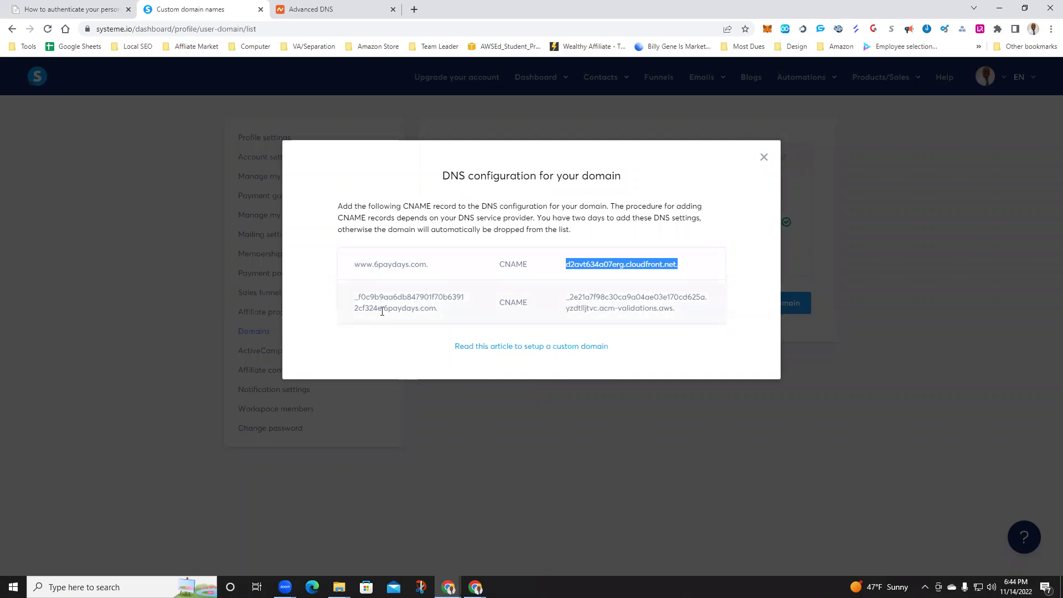
pyautogui.moveTo(382, 311); pyautogui.dragTo(351, 304)
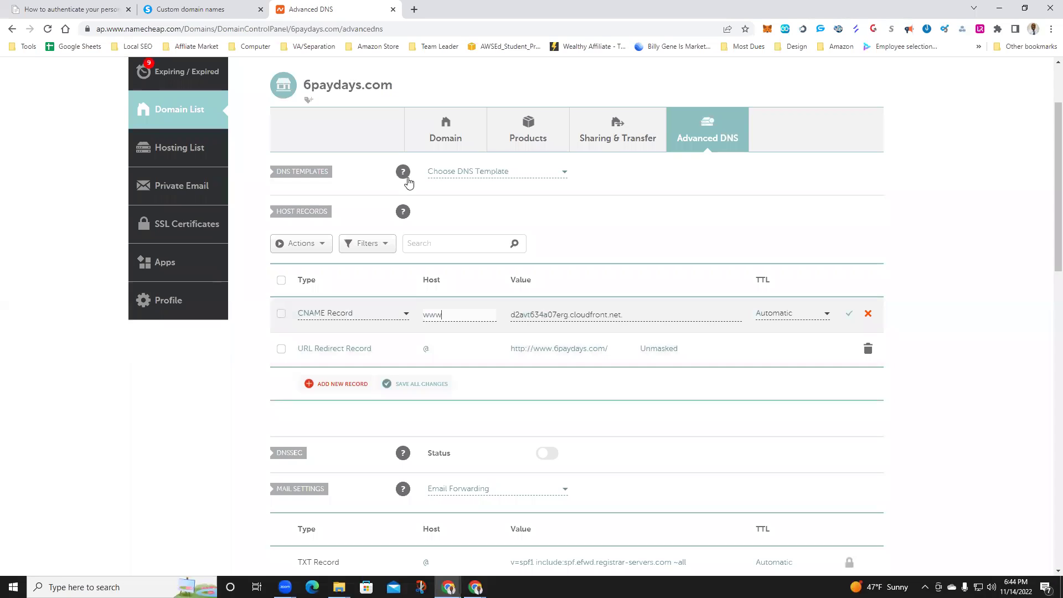
pyautogui.click(353, 350)
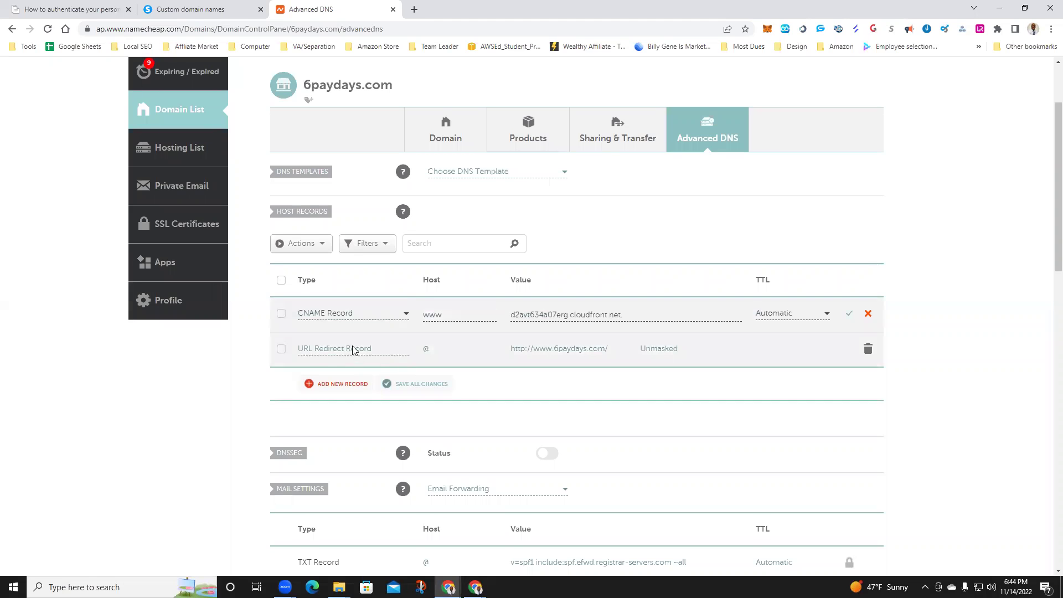
pyautogui.click(346, 367)
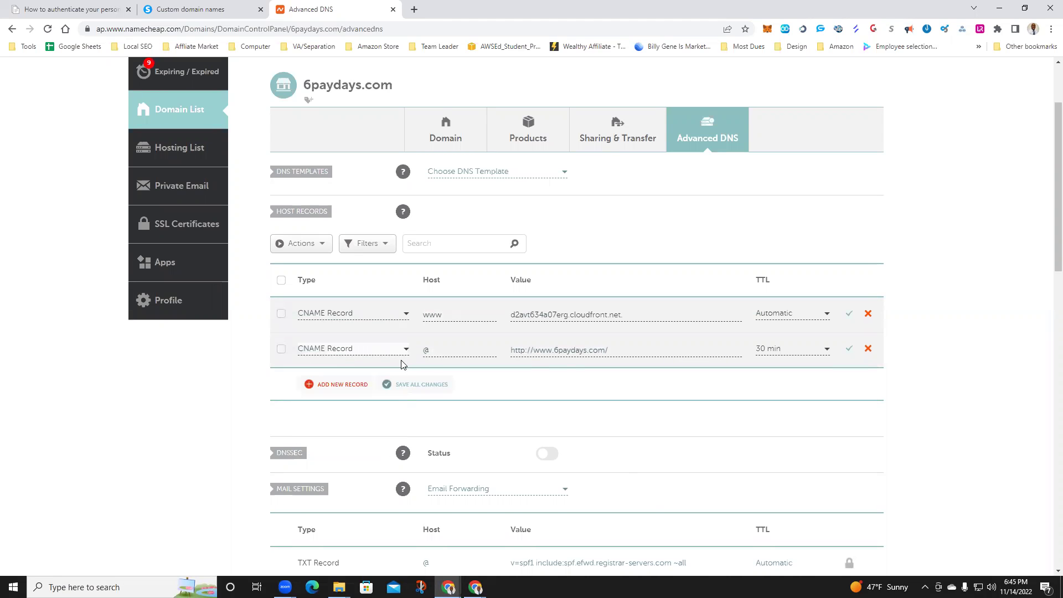
pyautogui.click(451, 347)
pyautogui.press('BackSpace')
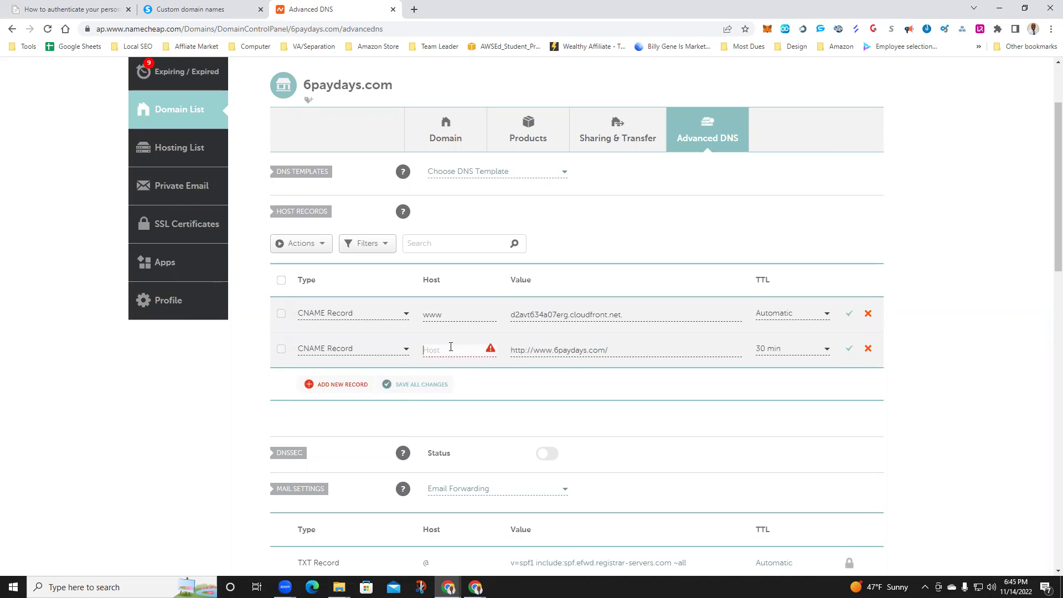
pyautogui.hotkey('ctrl', 'v')
# Step: Give that record the acm-validations target value with Automatic TTL and save it
pyautogui.moveTo(632, 350); pyautogui.dragTo(502, 354)
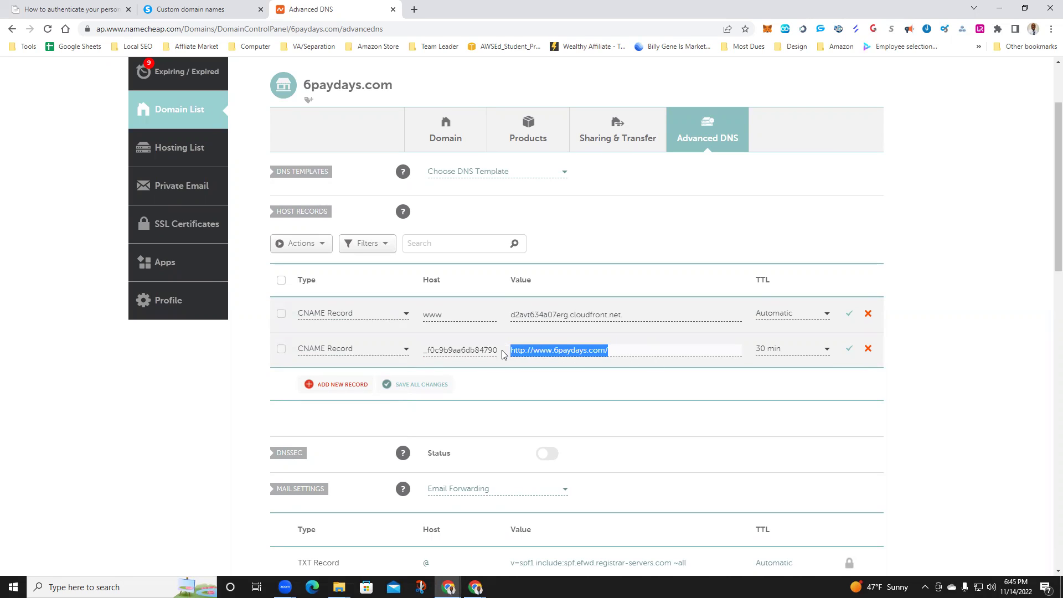
pyautogui.press('BackSpace')
pyautogui.click(190, 10)
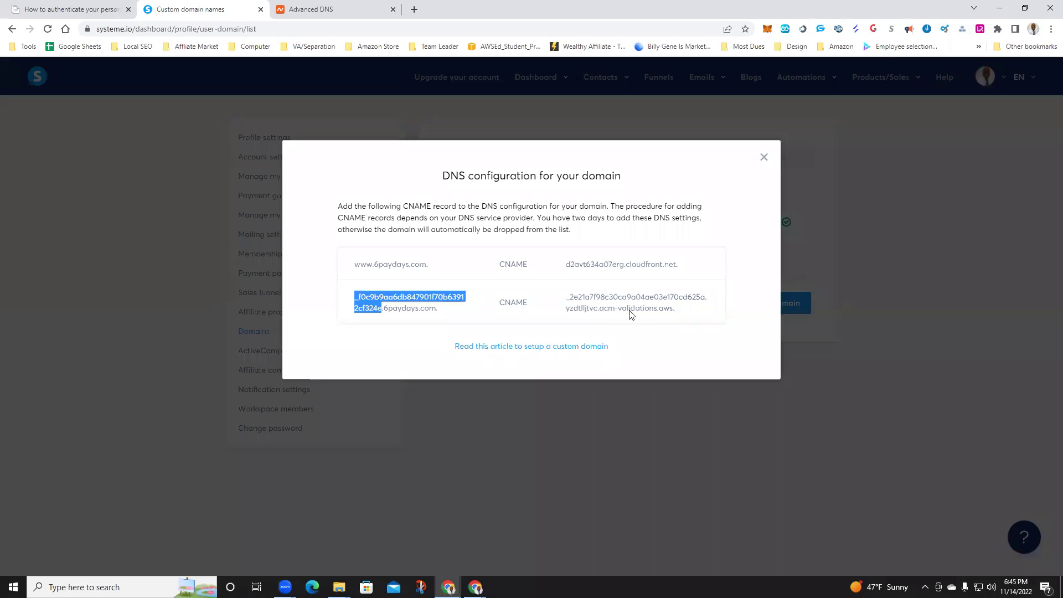
pyautogui.click(686, 314)
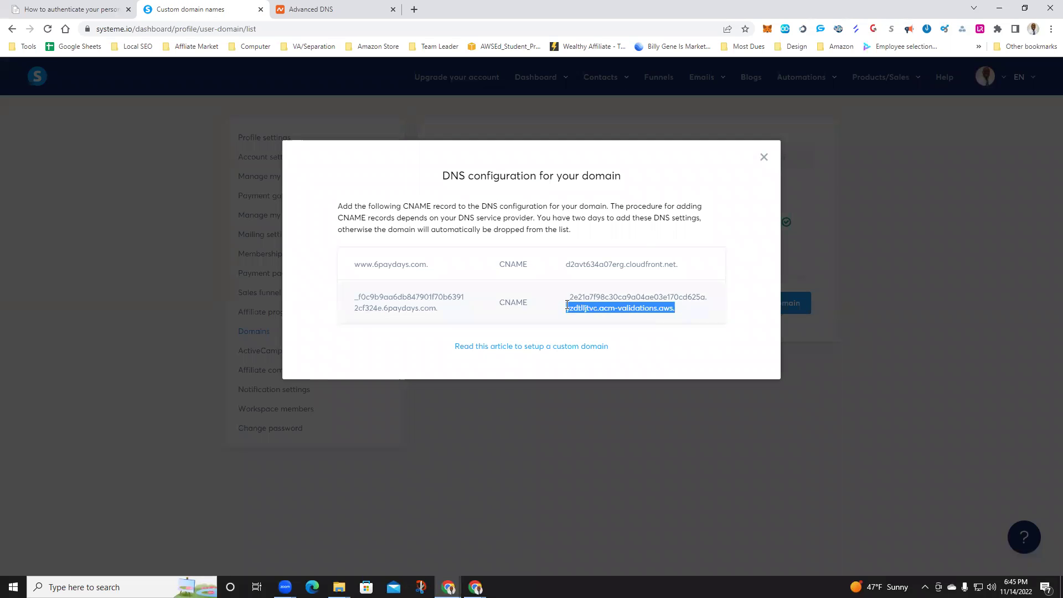
pyautogui.moveTo(686, 315); pyautogui.dragTo(562, 293)
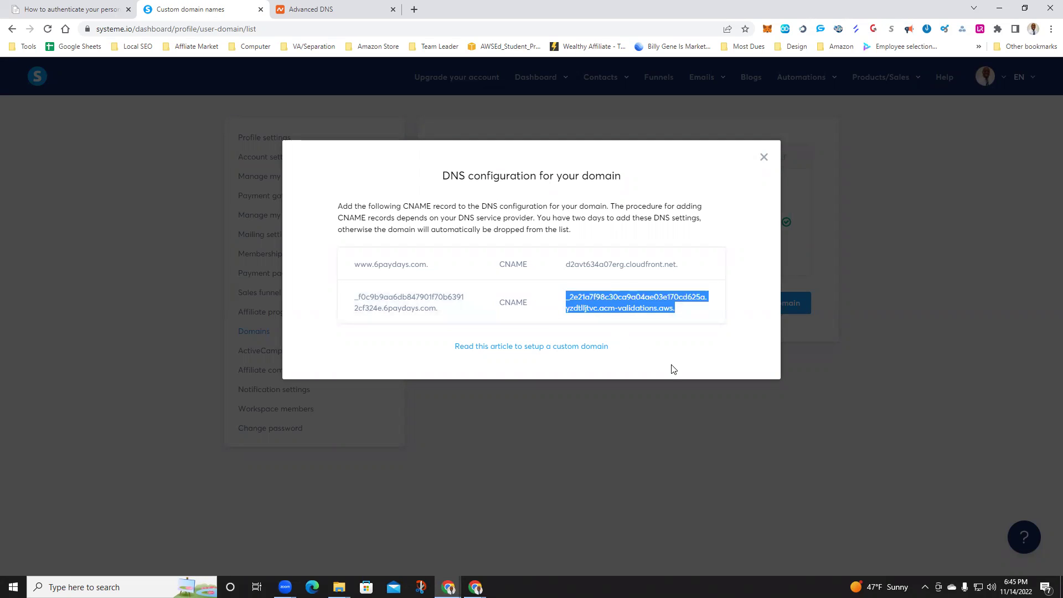
pyautogui.click(333, 8)
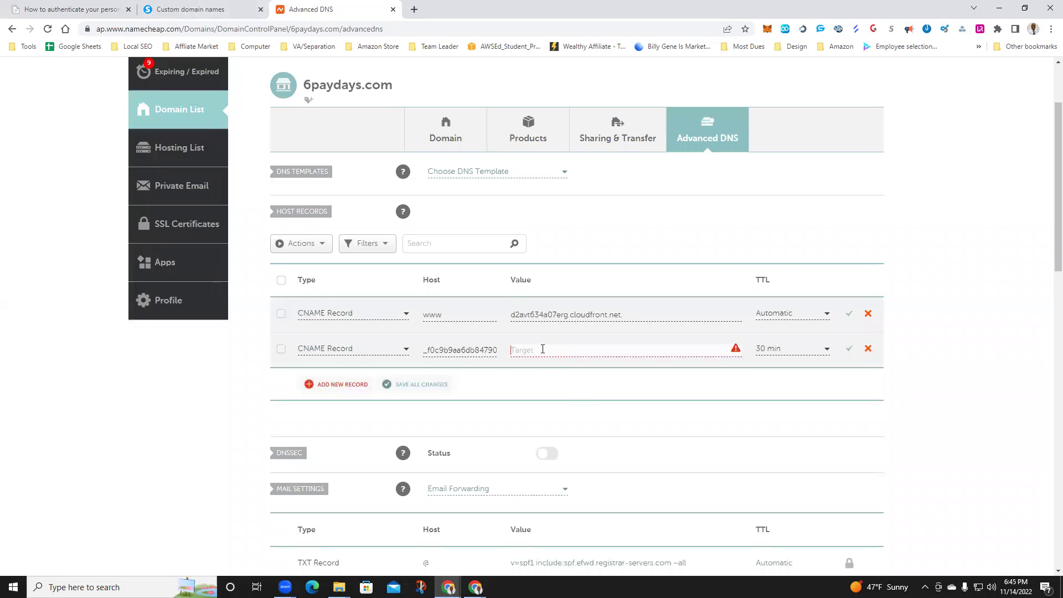
pyautogui.hotkey('ctrl', 'v')
pyautogui.click(806, 352)
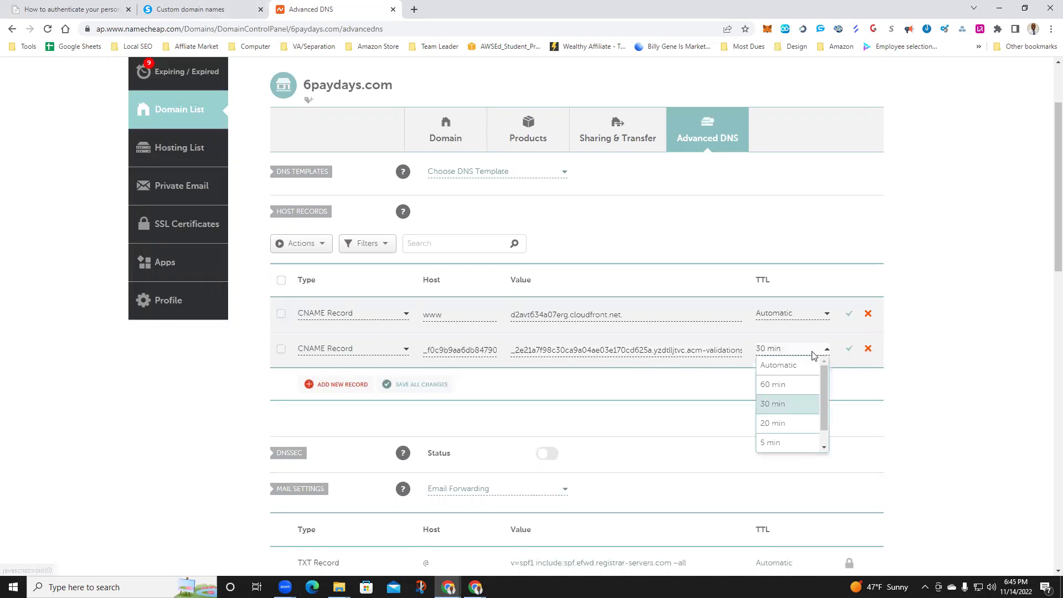
pyautogui.click(773, 373)
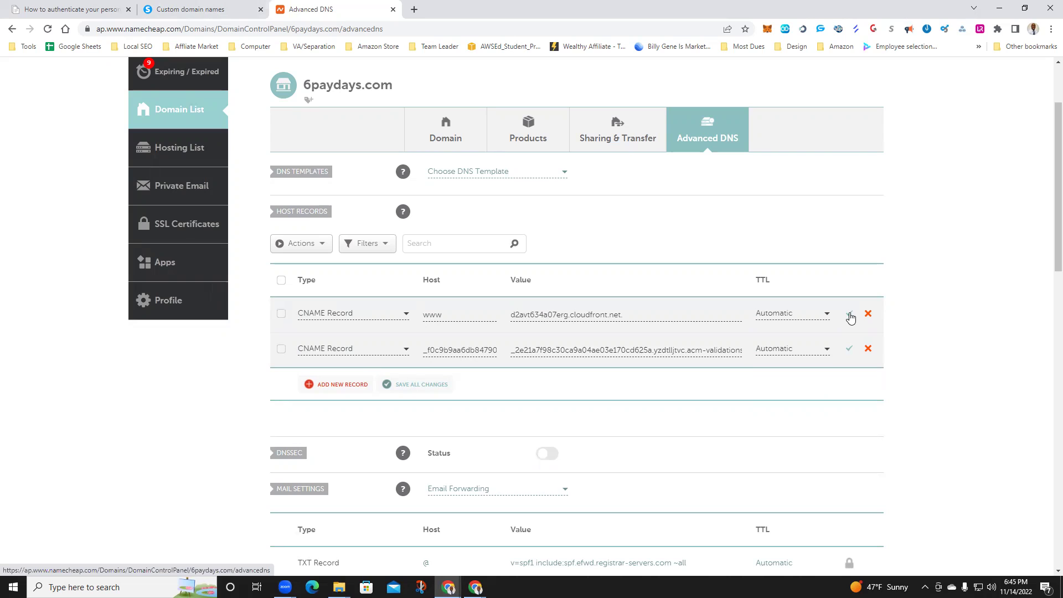
pyautogui.click(525, 315)
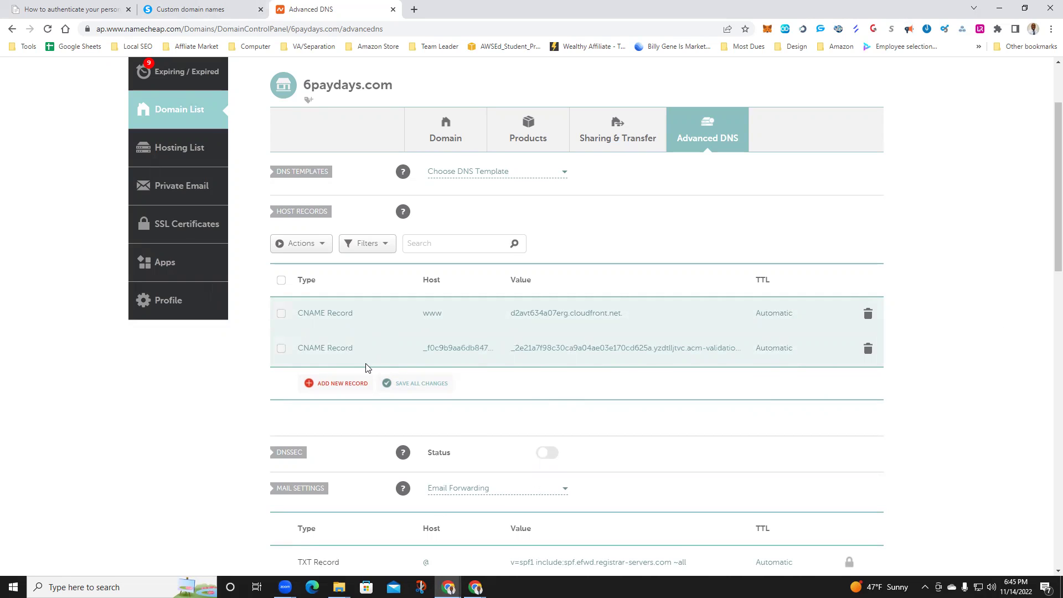
pyautogui.scroll(-2, 544, 461)
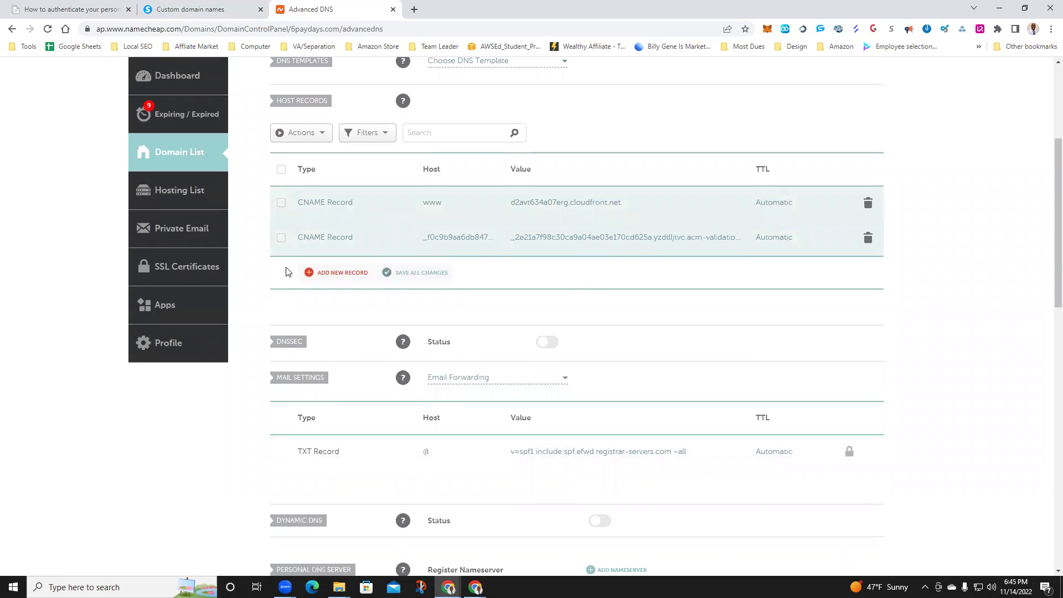
pyautogui.click(326, 278)
pyautogui.scroll(-2, 333, 307)
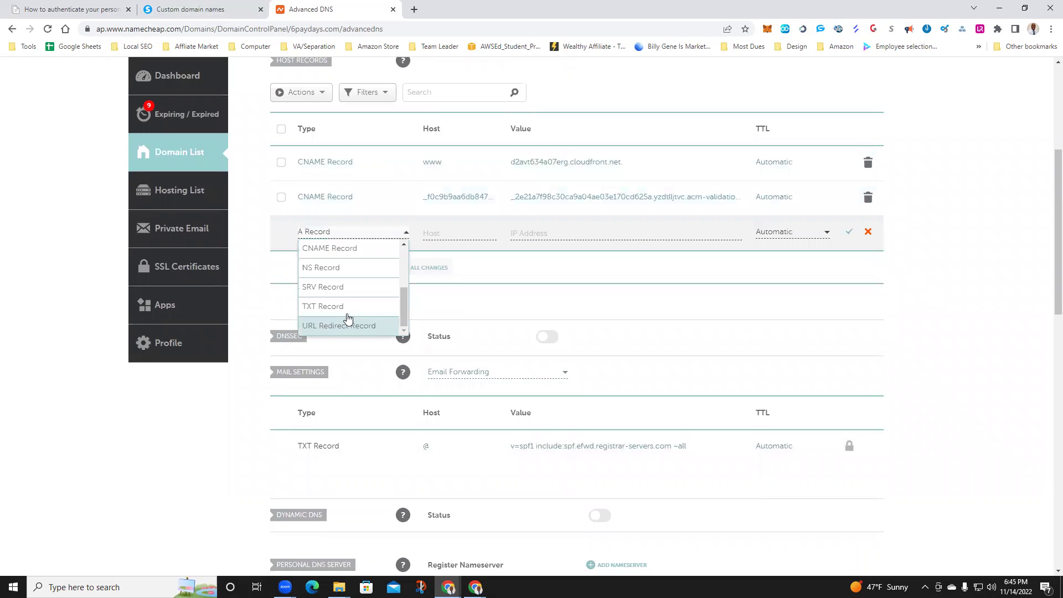
pyautogui.click(351, 253)
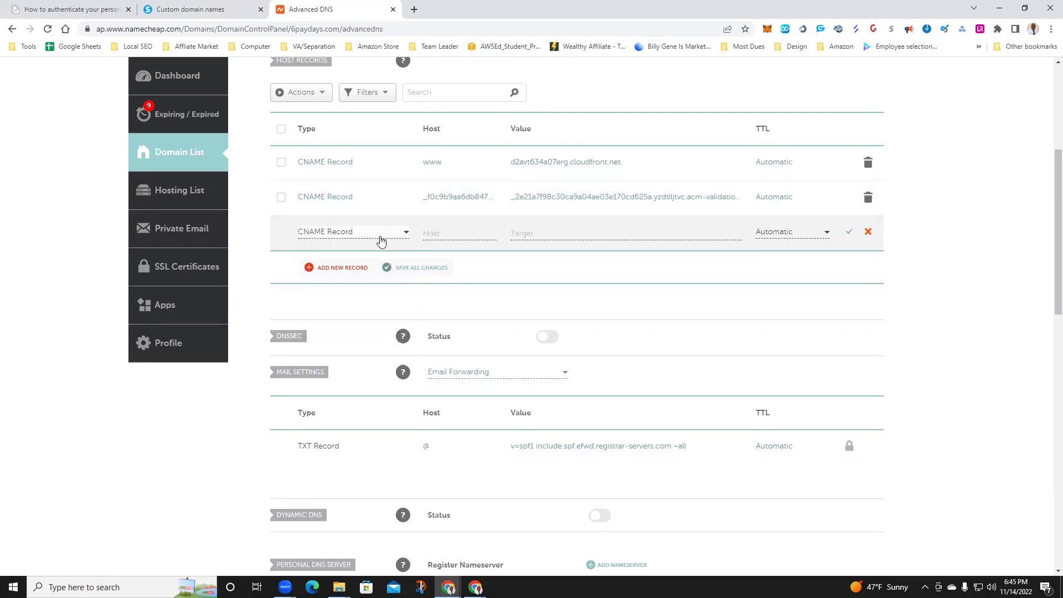
pyautogui.click(450, 230)
pyautogui.scroll(2, 426, 283)
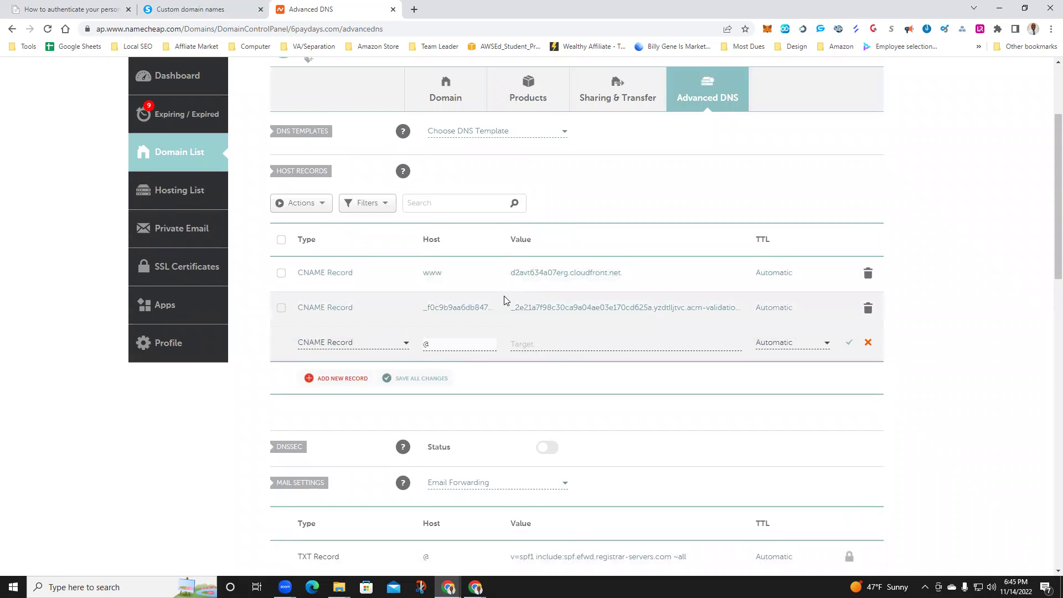
pyautogui.scroll(2, 341, 174)
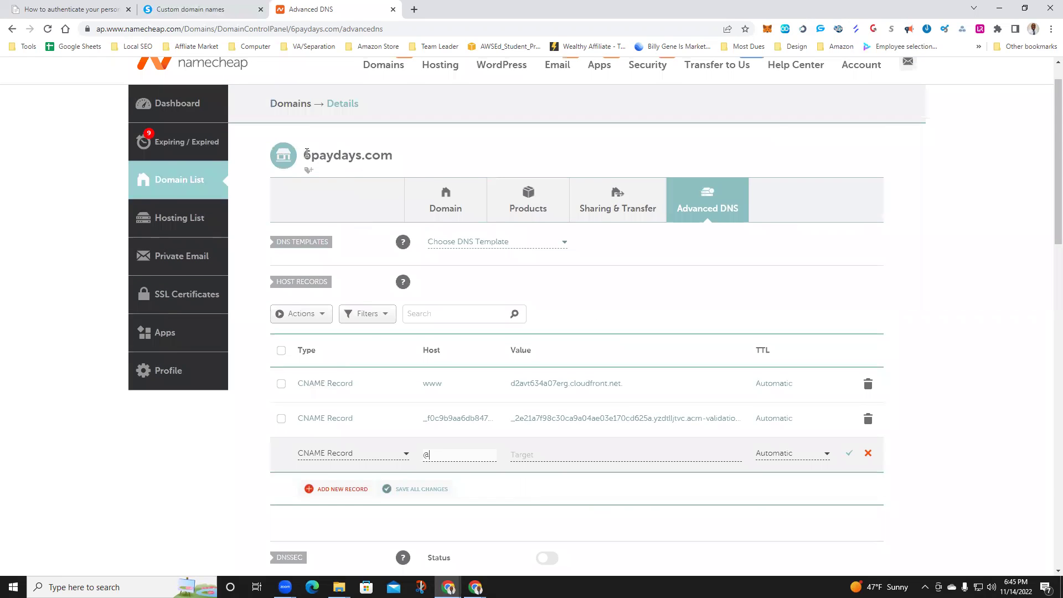
pyautogui.click(567, 458)
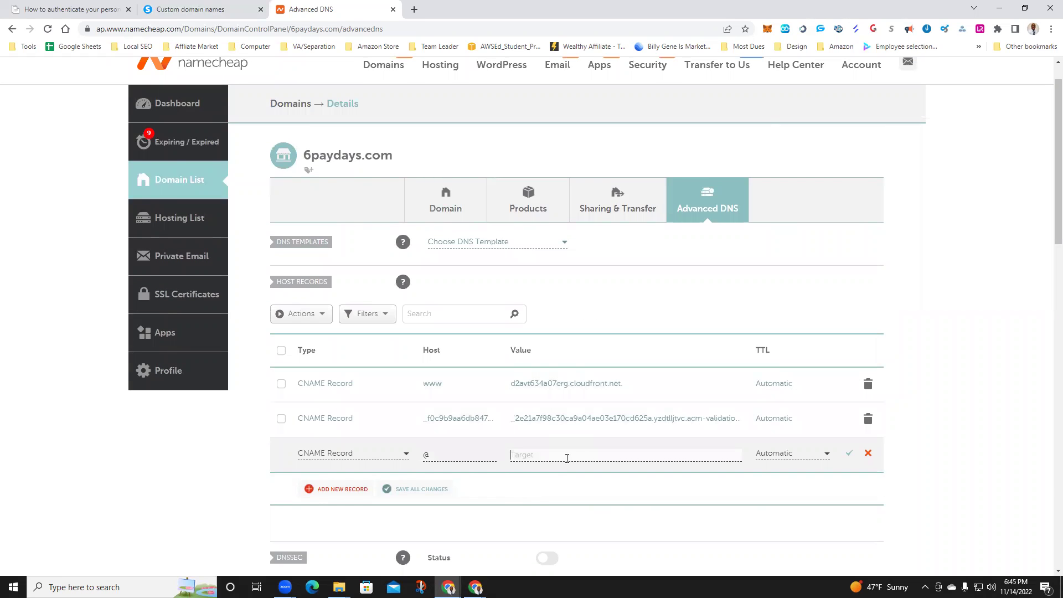
pyautogui.moveTo(399, 156); pyautogui.dragTo(301, 159)
pyautogui.hotkey('ctrl', 'c')
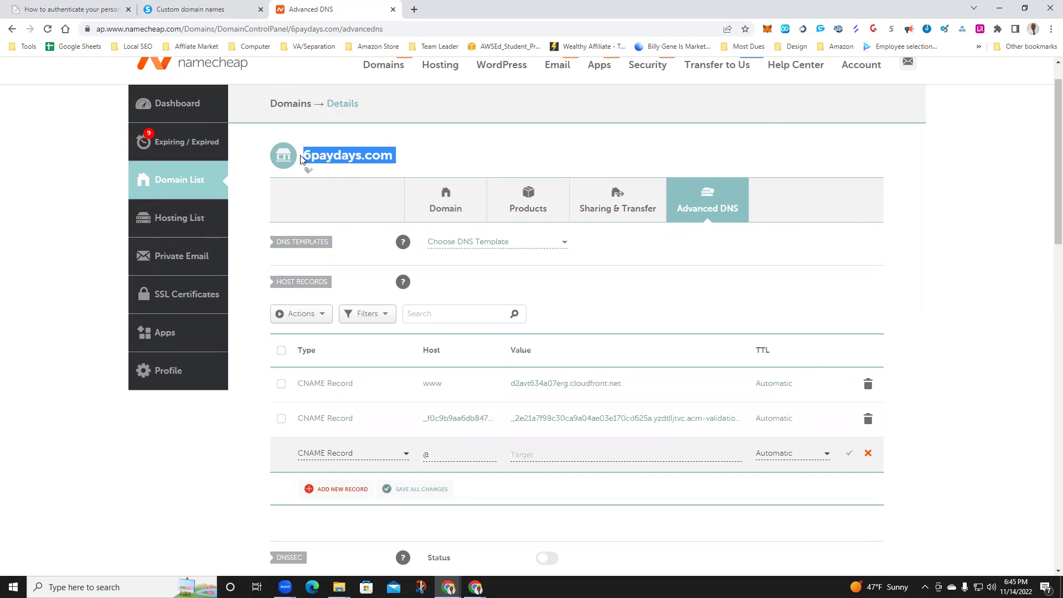
pyautogui.click(542, 455)
pyautogui.hotkey('ctrl', 'v')
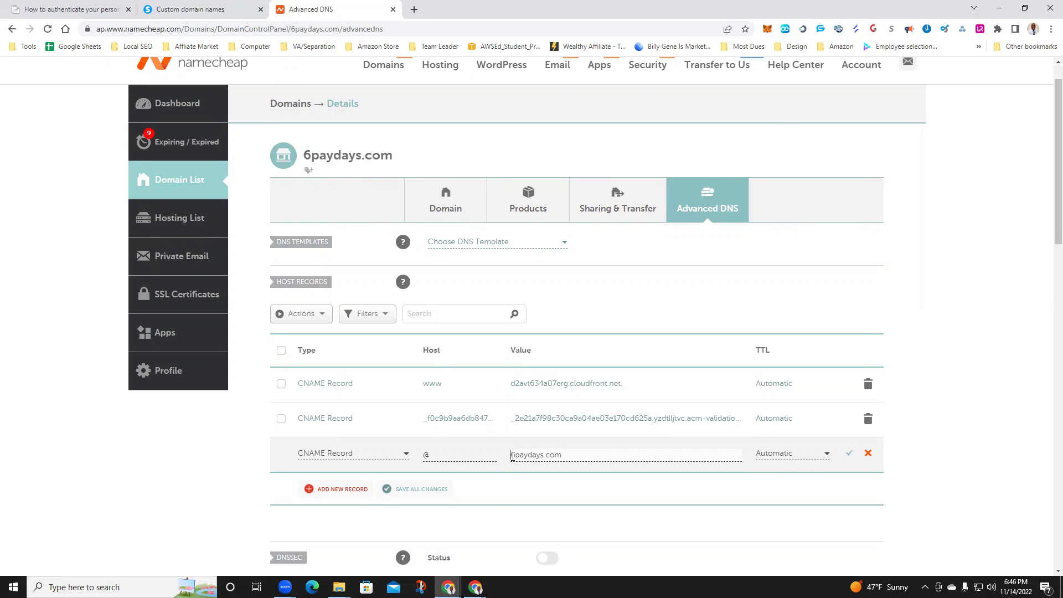
pyautogui.write('www.')
pyautogui.write('.')
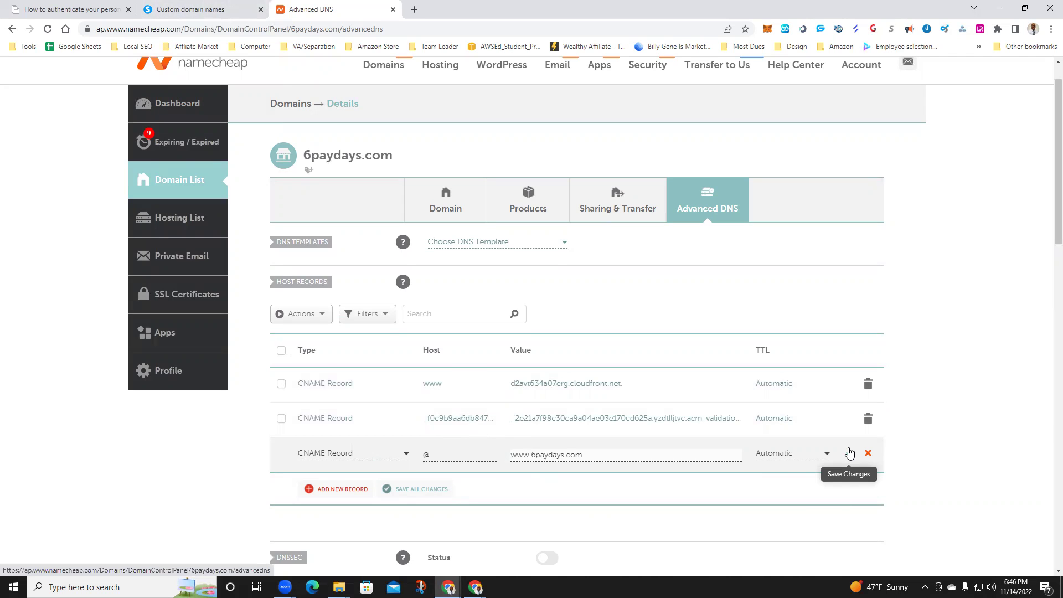
pyautogui.click(851, 454)
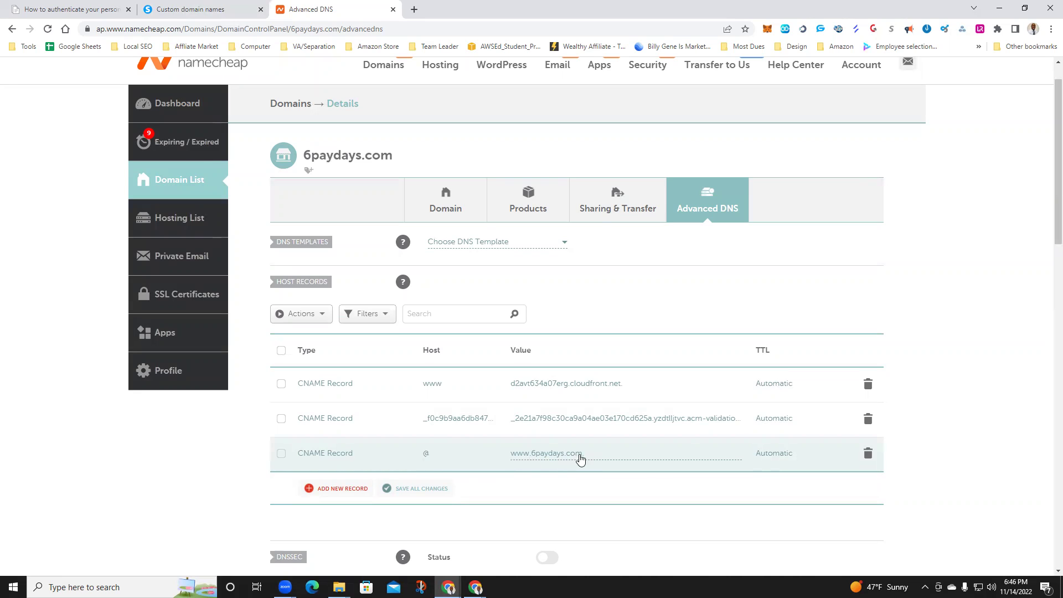
# Step: Close the DNS configuration dialog and dismiss the plan-limit notice in systeme.io
pyautogui.click(191, 9)
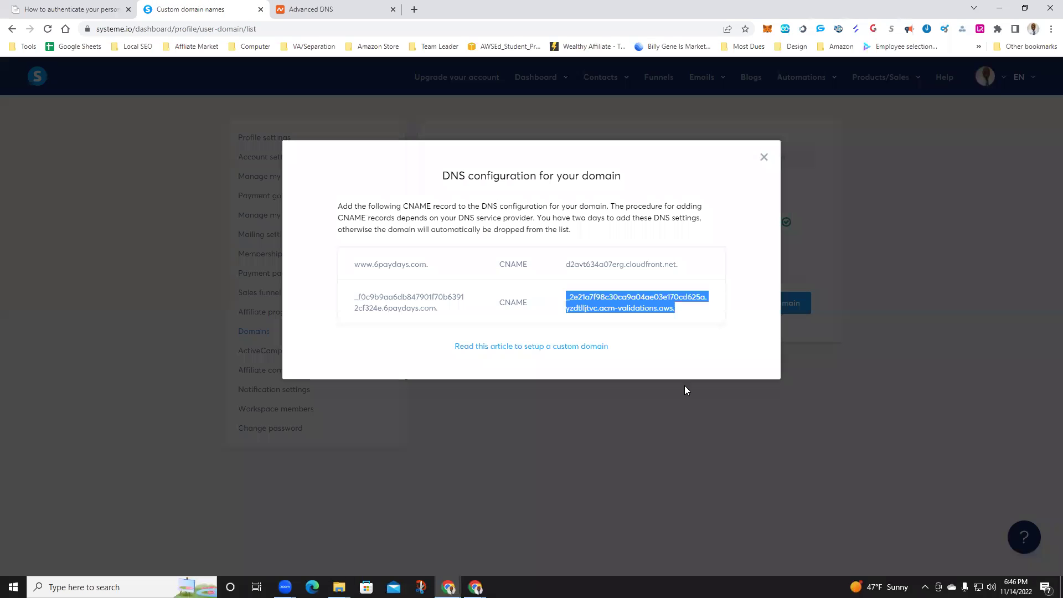
pyautogui.click(765, 157)
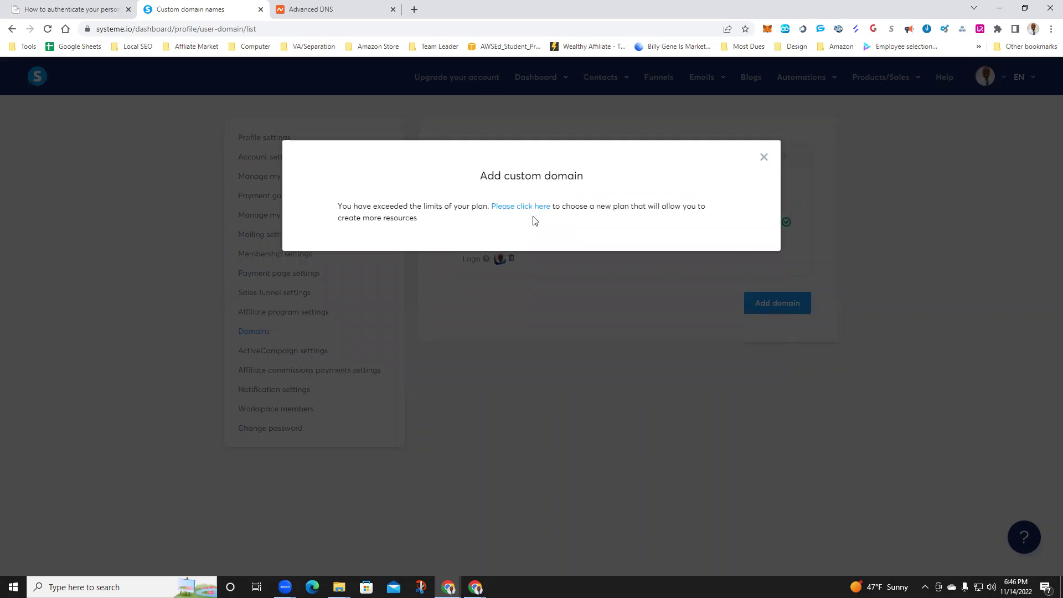
pyautogui.click(765, 157)
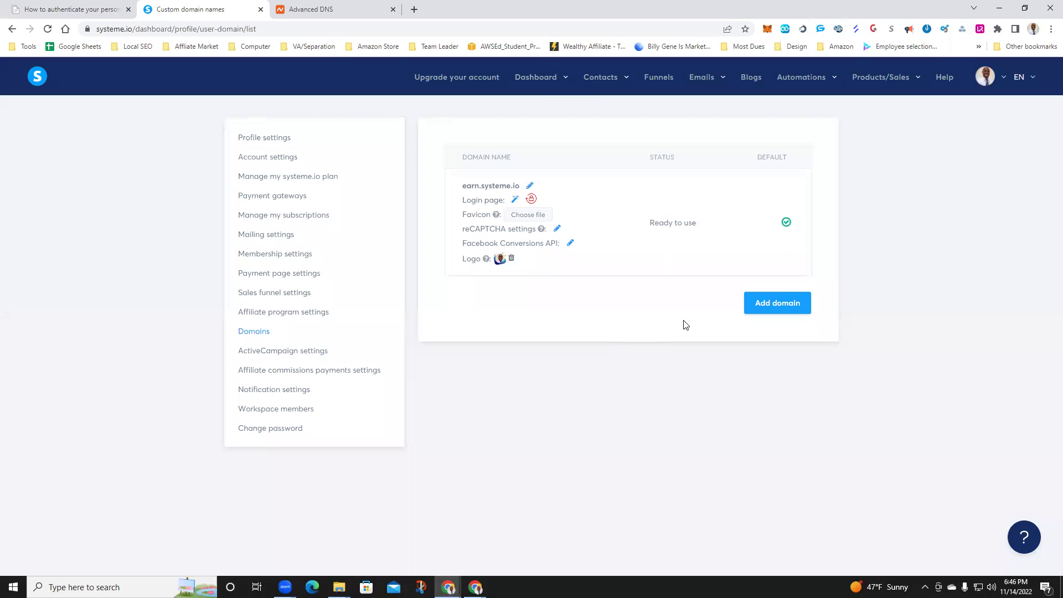
pyautogui.click(47, 29)
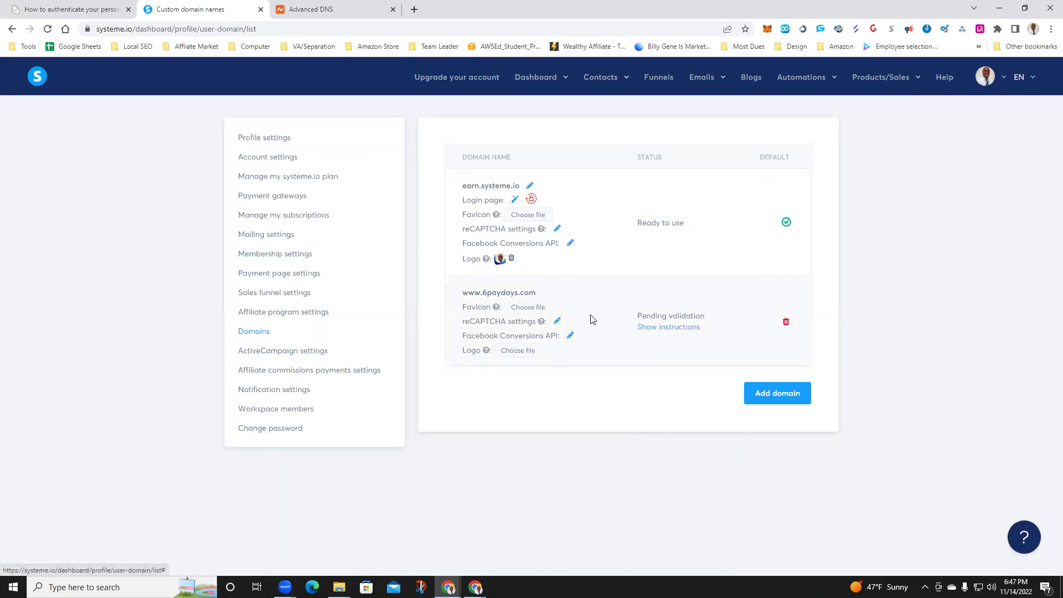
pyautogui.click(662, 328)
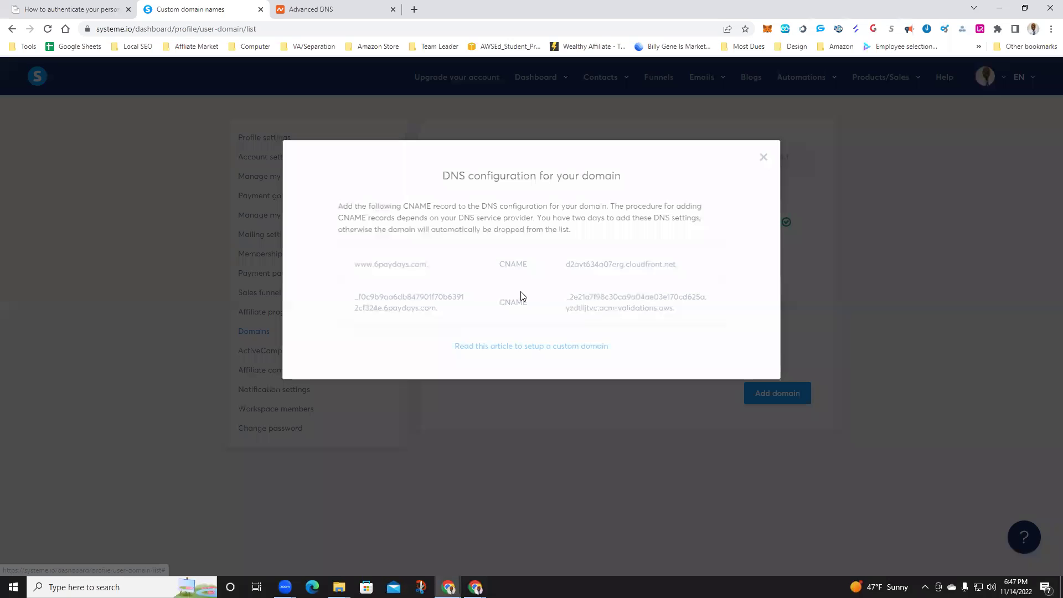
pyautogui.click(762, 158)
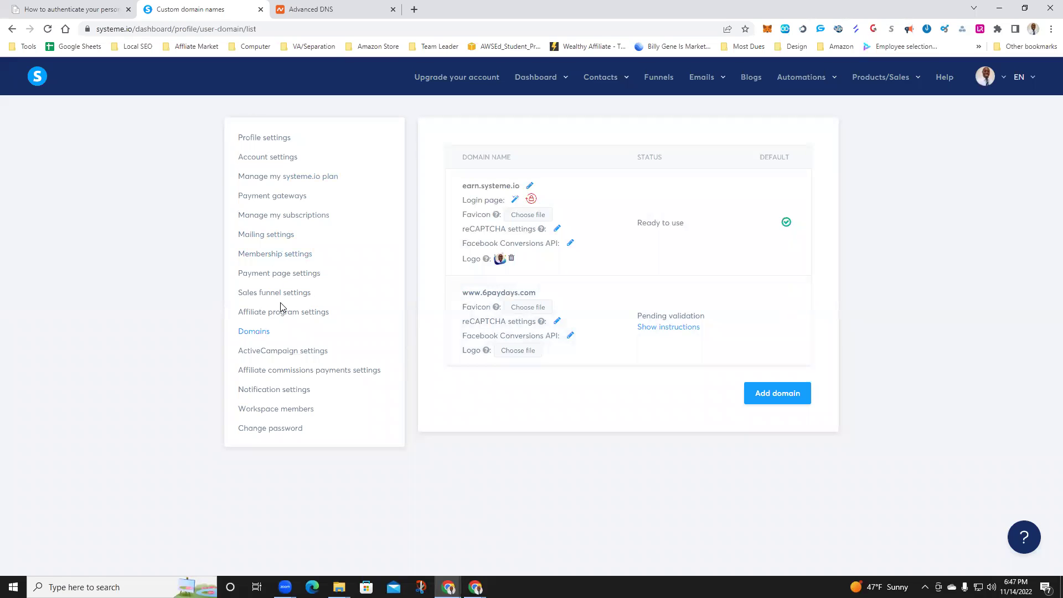
pyautogui.click(268, 238)
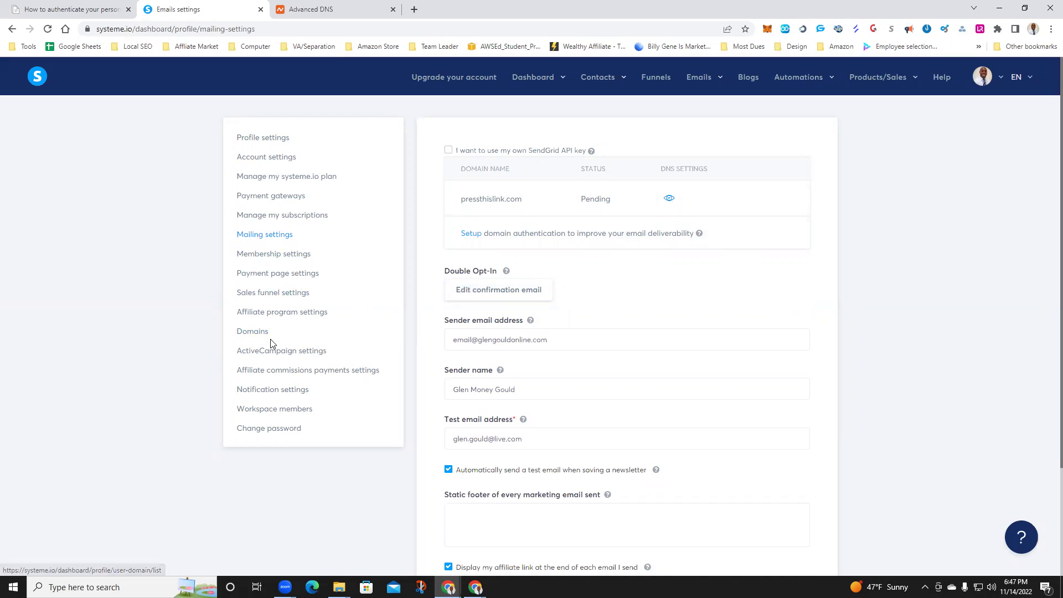
pyautogui.click(250, 331)
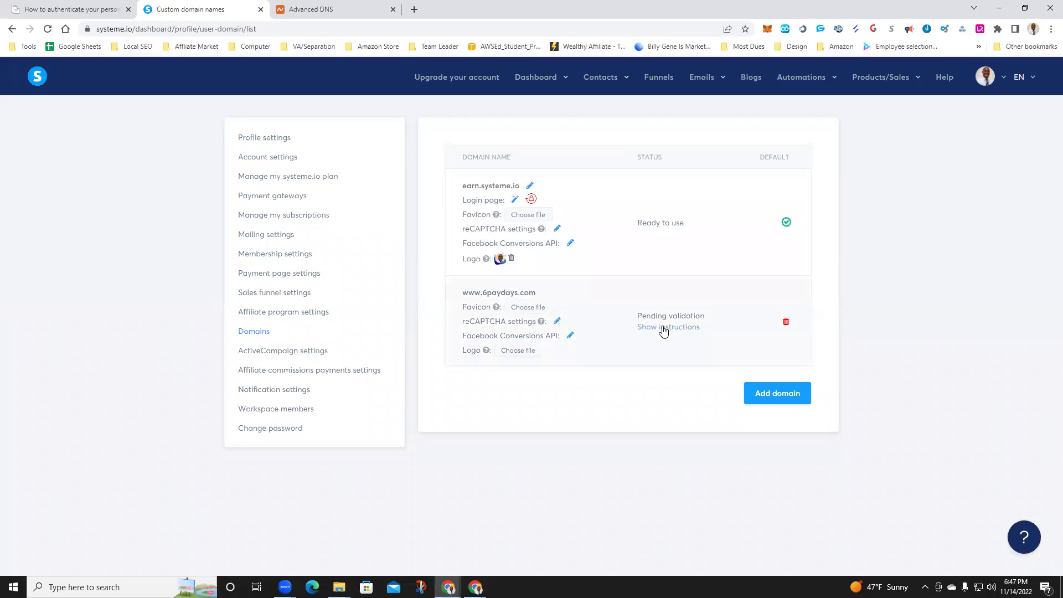
pyautogui.click(664, 329)
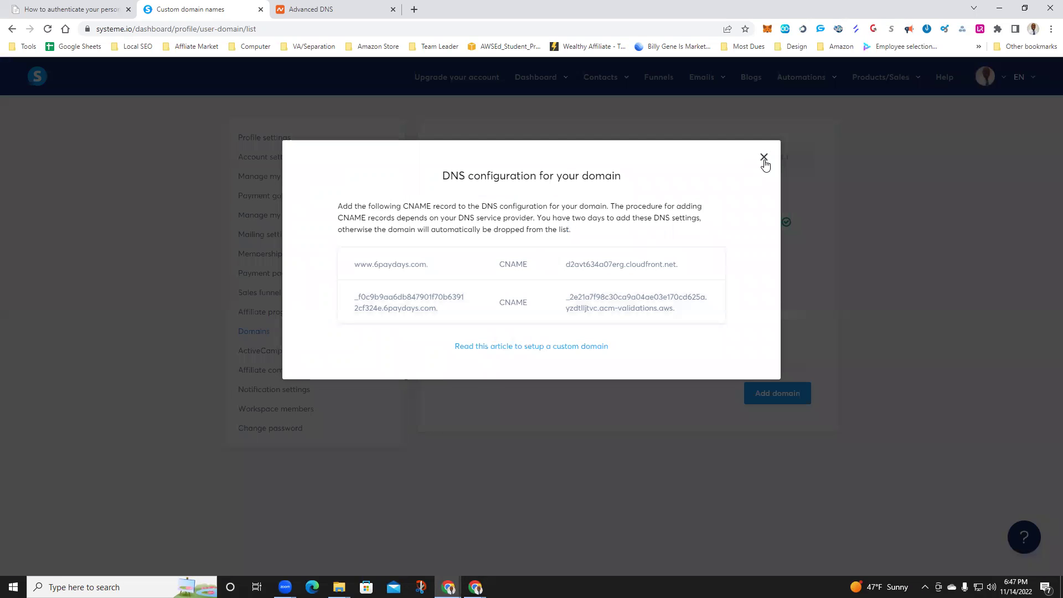
pyautogui.click(763, 159)
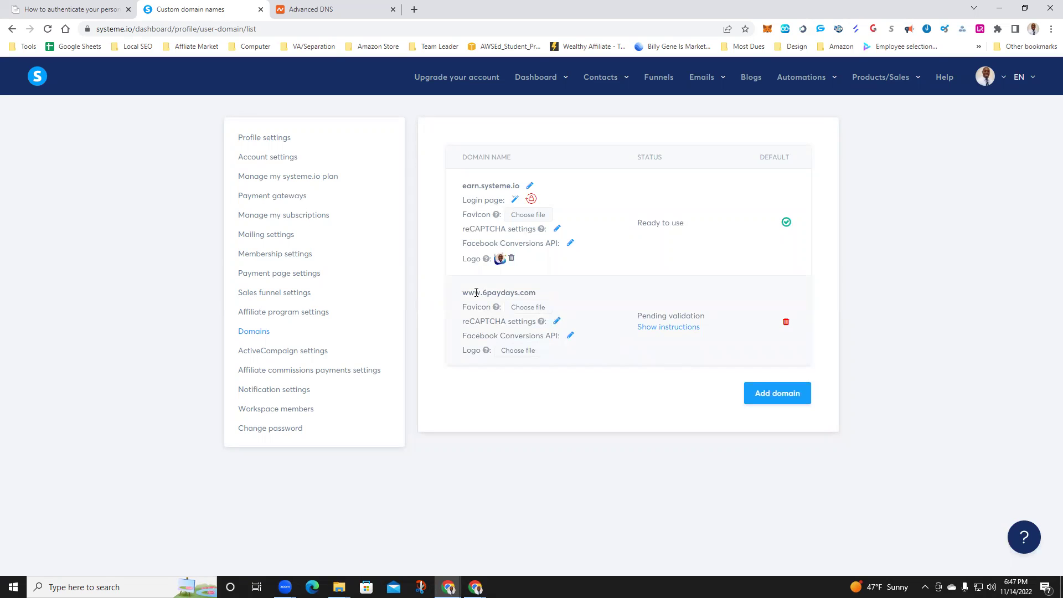
pyautogui.click(320, 8)
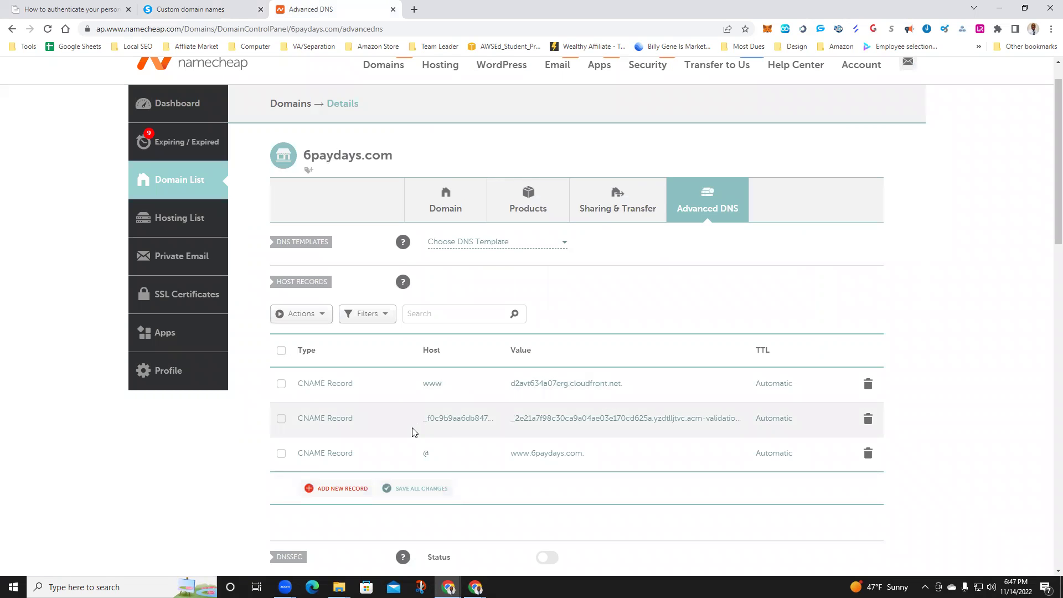